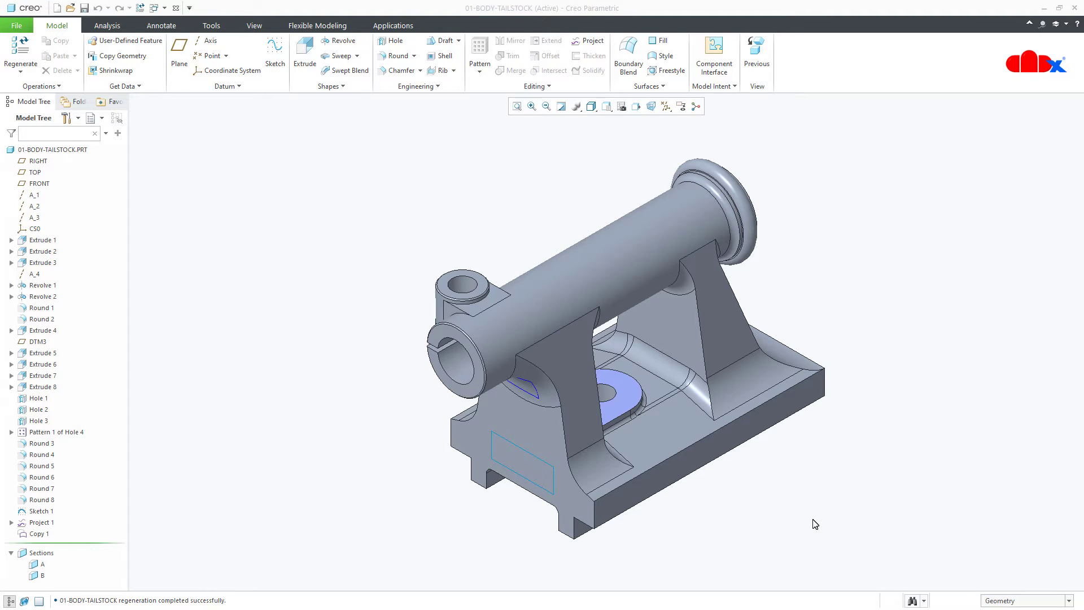
# Create a designated area from the surface loop of the front support's flat end face, flip it to the enclosed side, and undo it
pyautogui.click(439, 87)
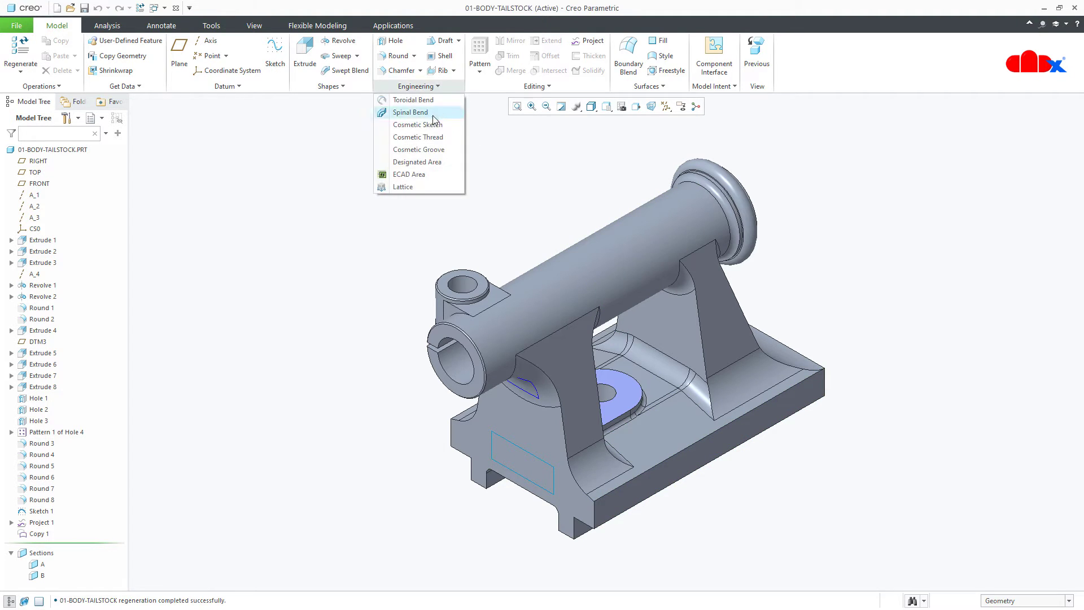
pyautogui.click(420, 162)
pyautogui.click(529, 403)
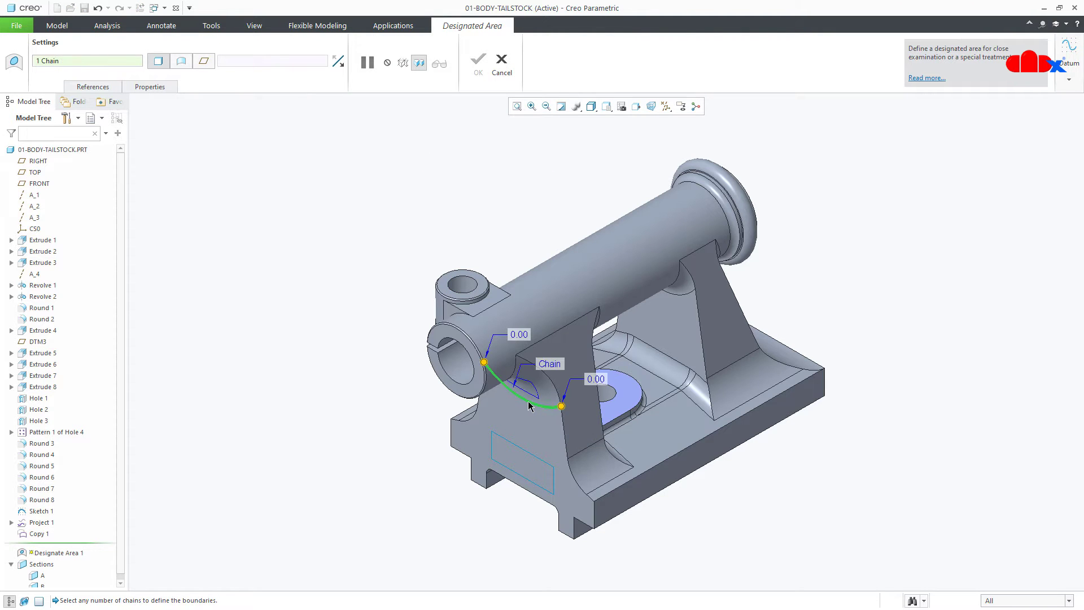
pyautogui.keyDown('shift'); pyautogui.click(529, 404); pyautogui.keyUp('shift')
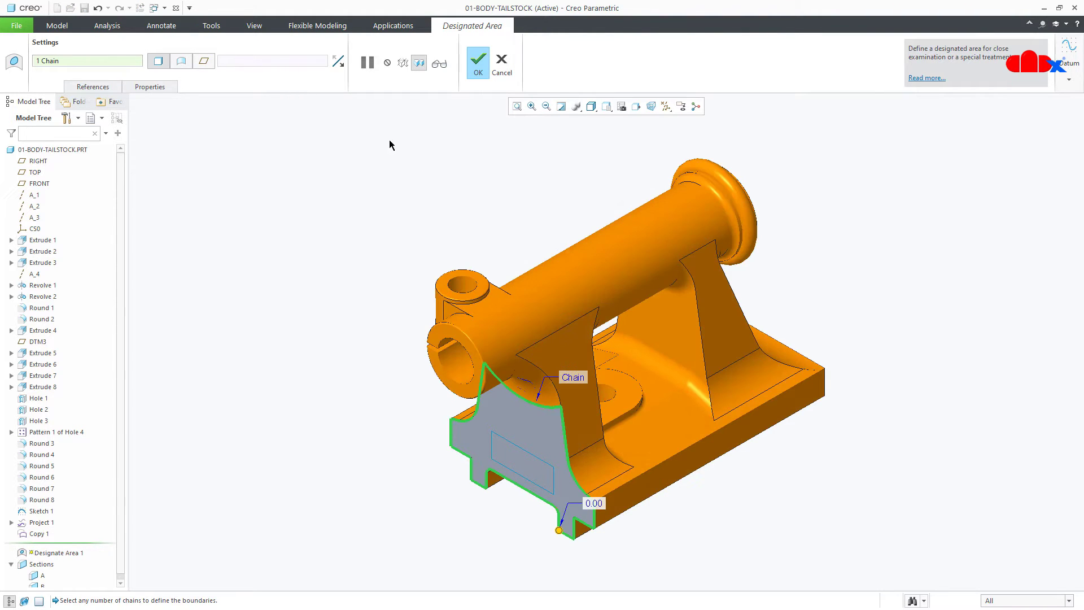
pyautogui.click(342, 62)
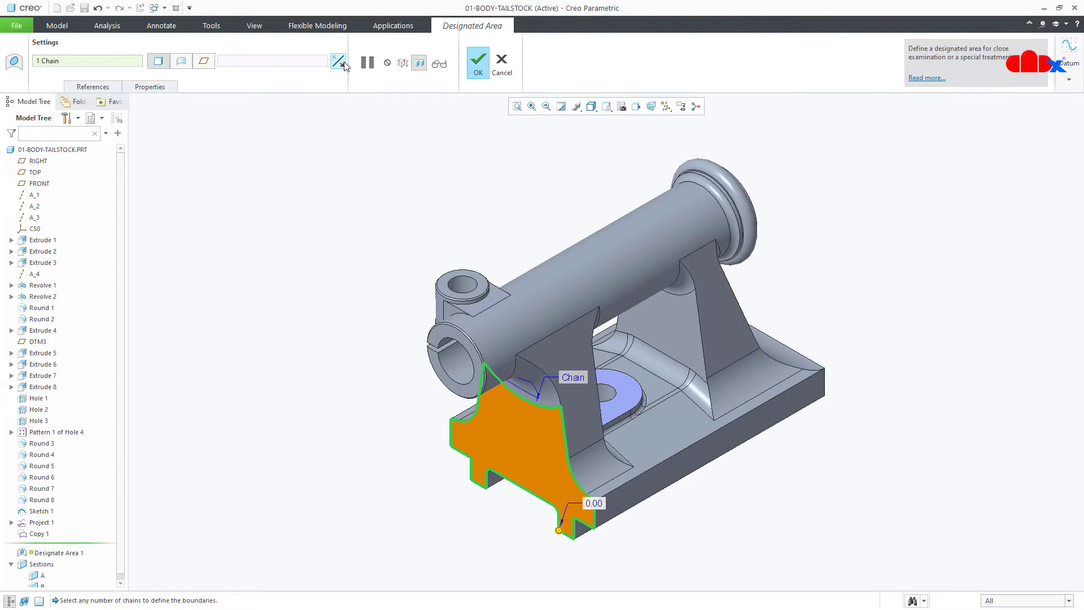
pyautogui.click(439, 64)
pyautogui.click(477, 64)
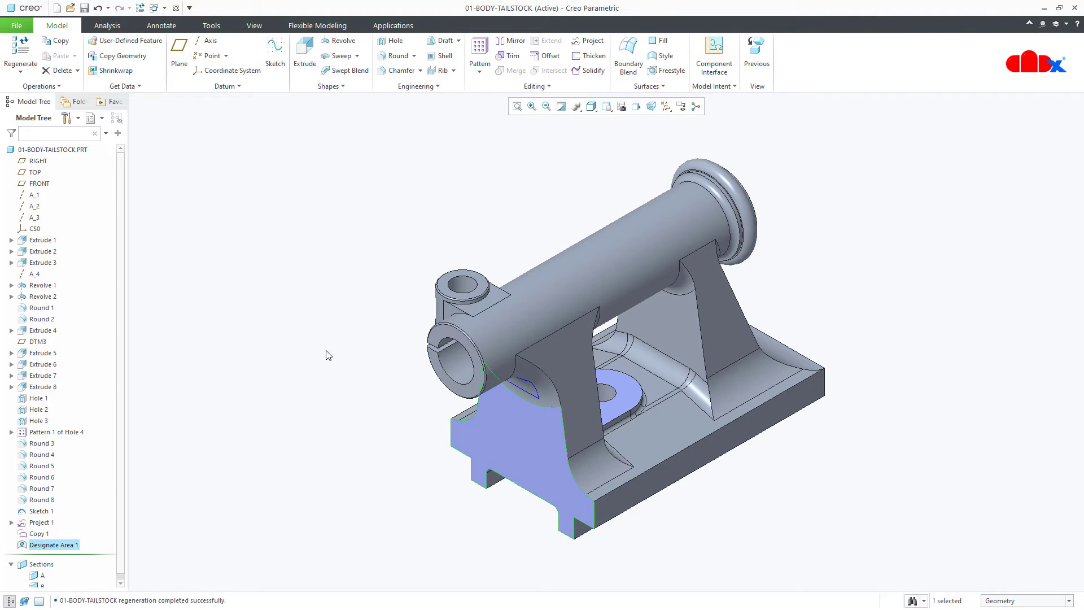
pyautogui.hotkey('ctrl', 'z')
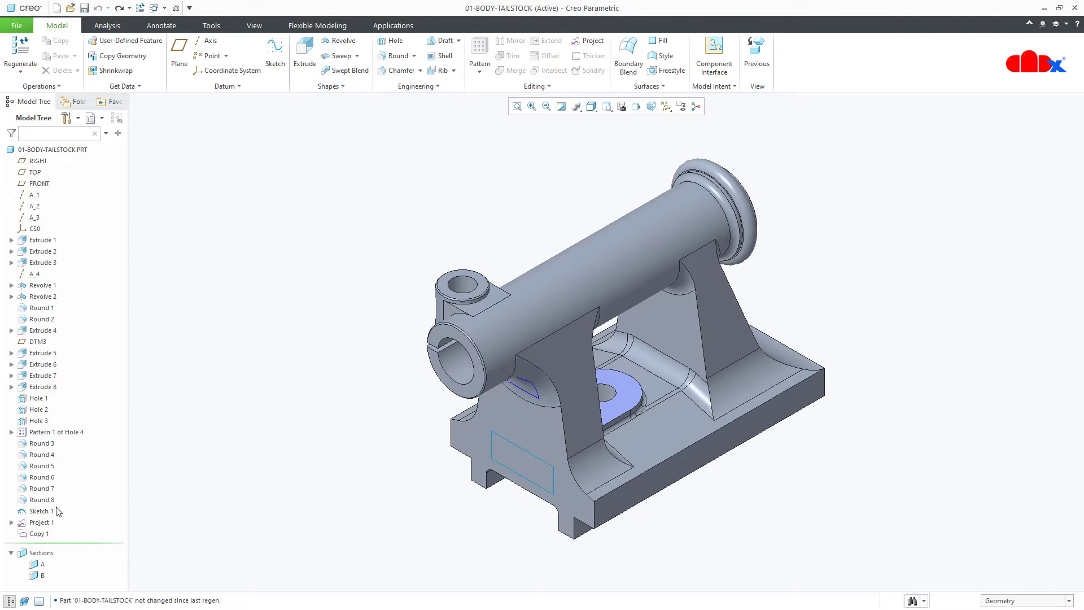
# Highlight Sketch 1, Project 1 and Copy 1 on the model, and roll the feature insertion point back to directly after Round 8
pyautogui.click(43, 512)
pyautogui.click(42, 522)
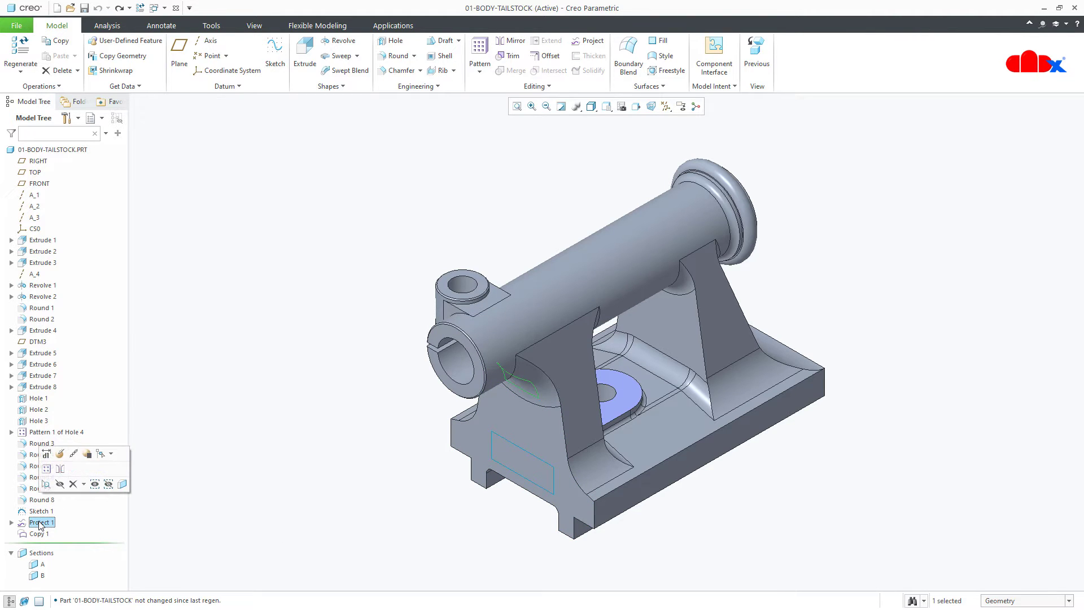
pyautogui.click(566, 450)
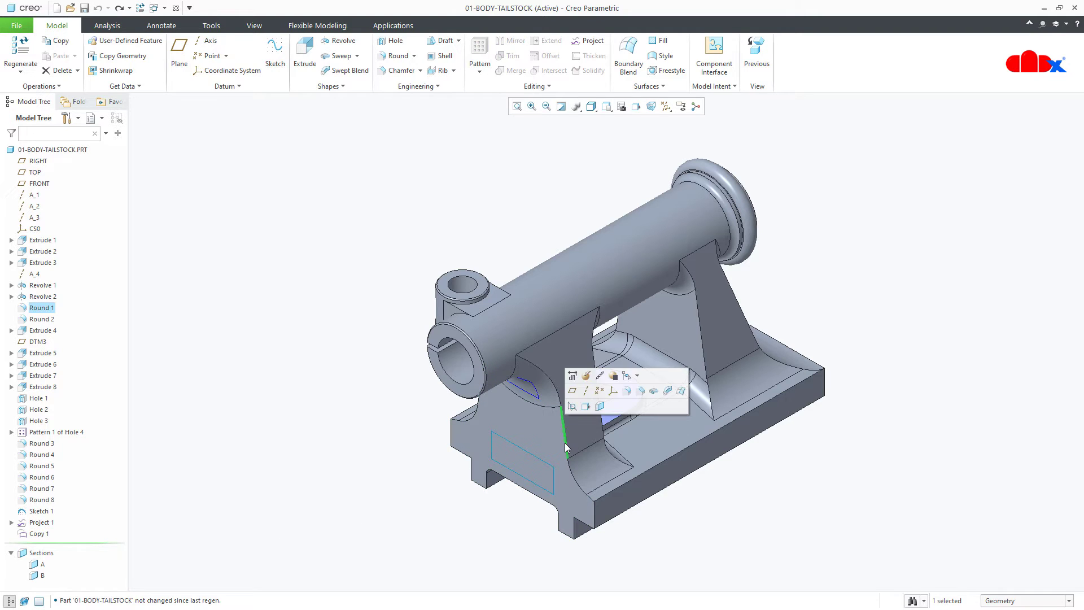
pyautogui.click(38, 534)
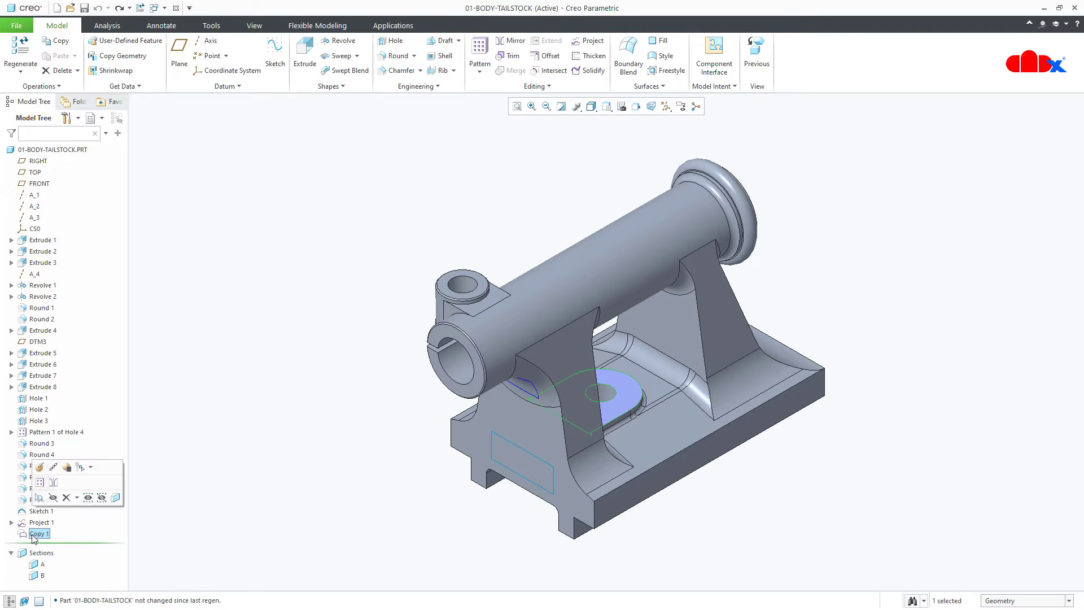
pyautogui.click(276, 549)
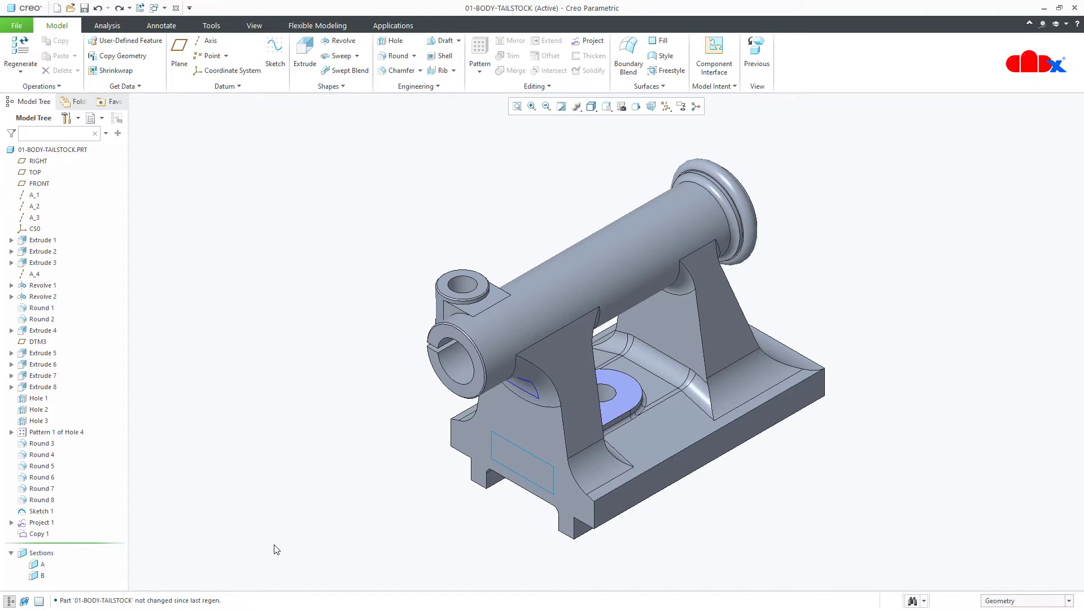
pyautogui.moveTo(104, 548); pyautogui.dragTo(110, 504)
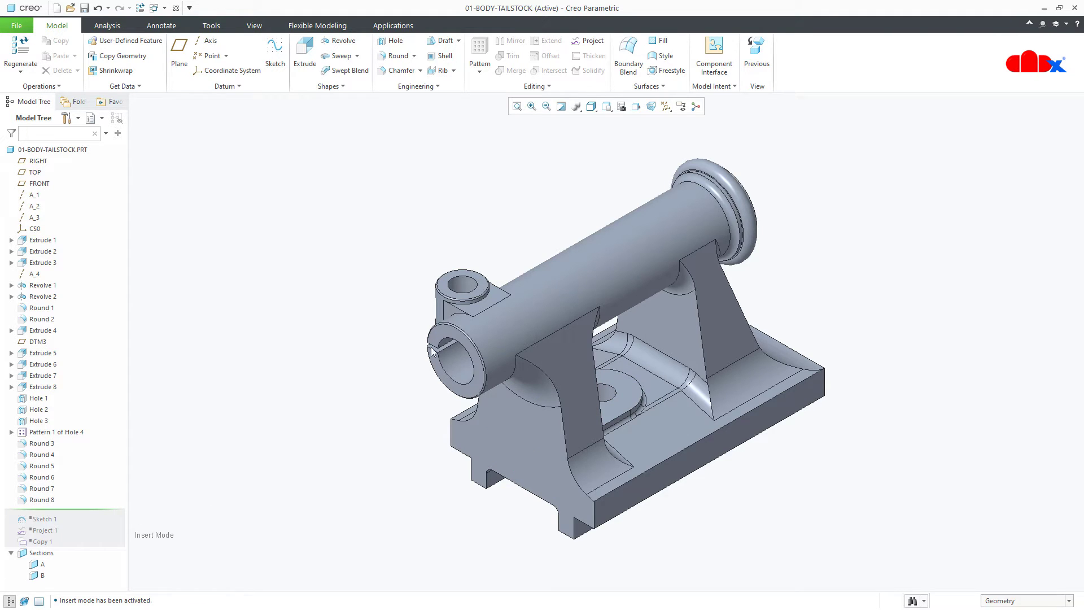
# Start a designated area from the curved Round 1 edge and define its boundary as a rule-based complete loop on the round surface
pyautogui.click(438, 88)
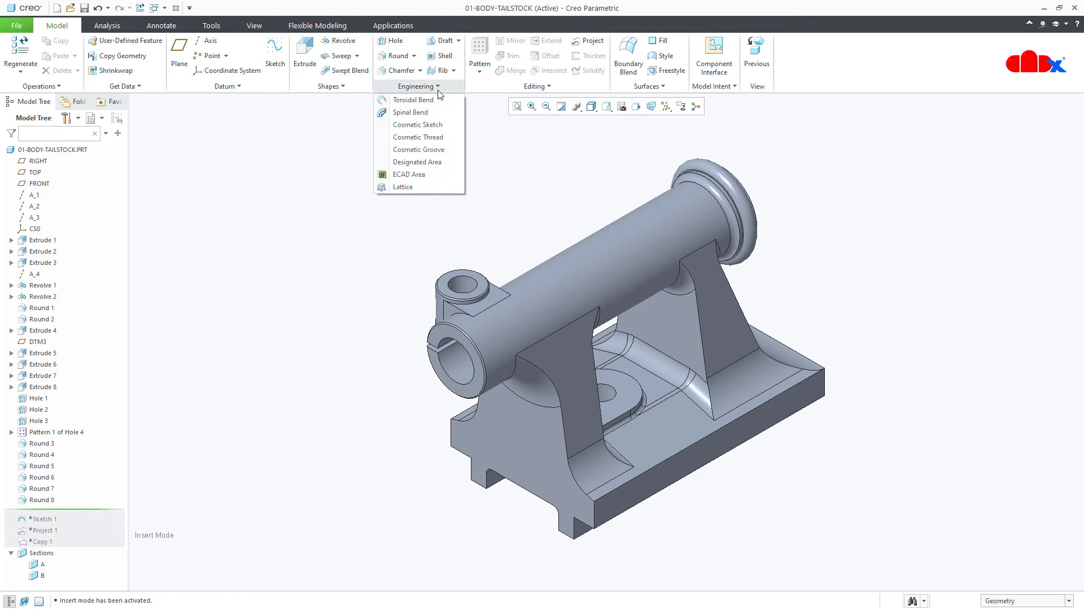
pyautogui.click(431, 163)
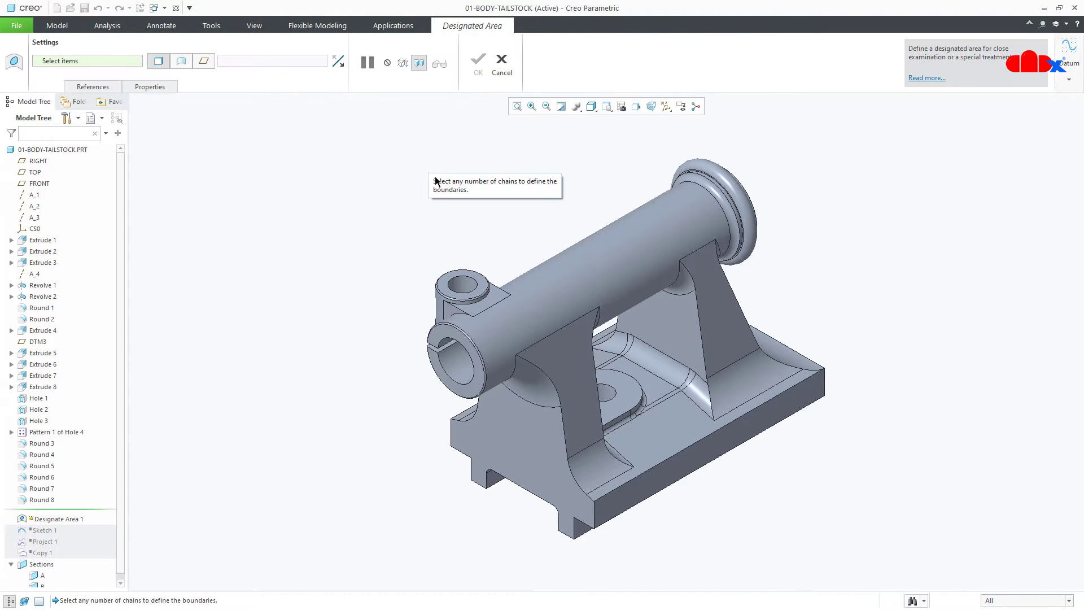
pyautogui.click(529, 401)
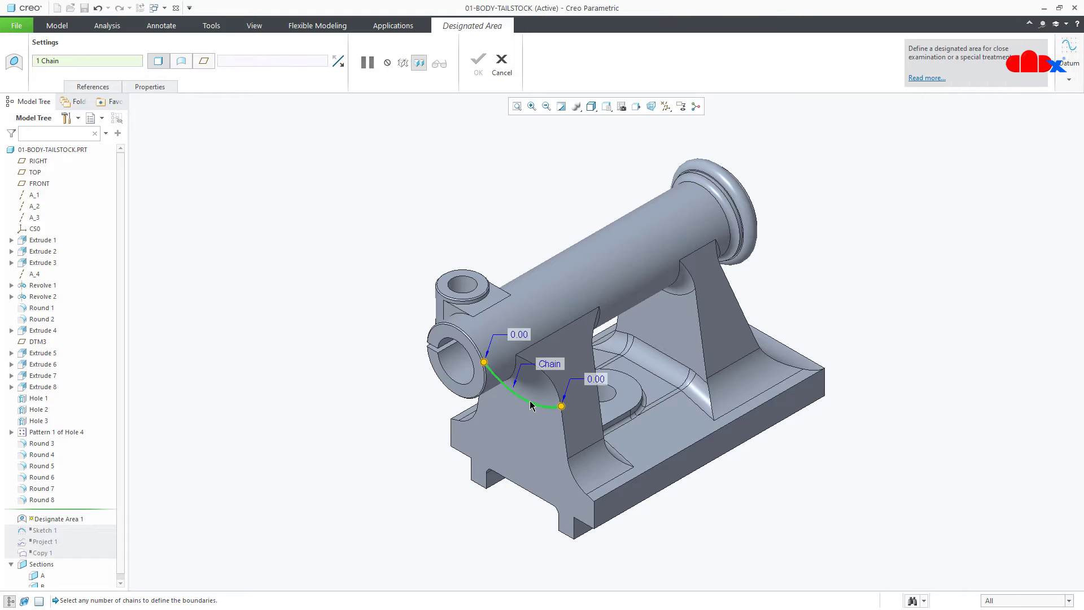
pyautogui.click(105, 88)
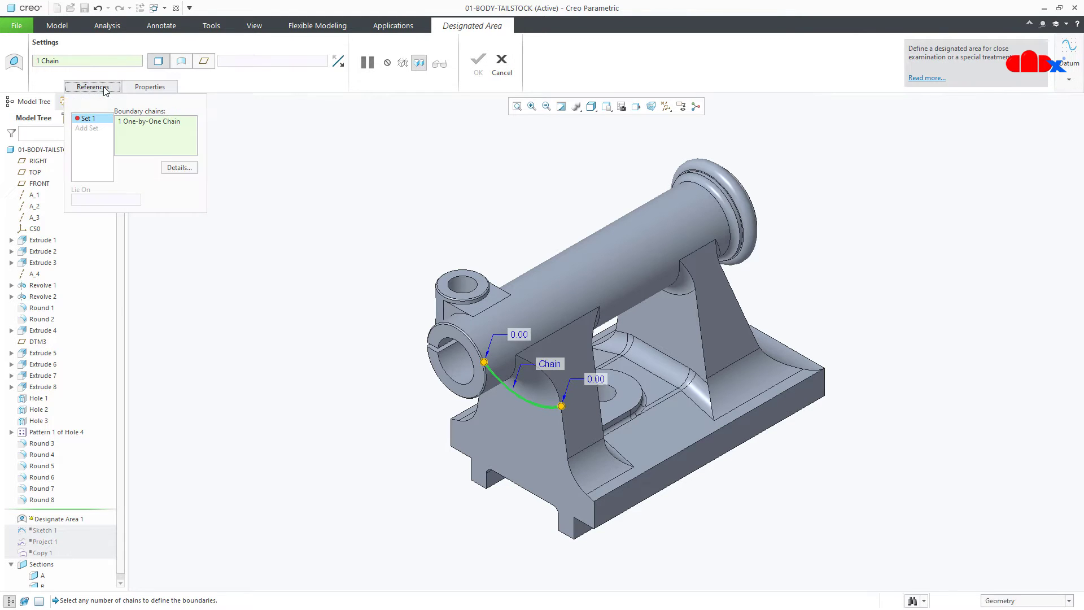
pyautogui.click(178, 168)
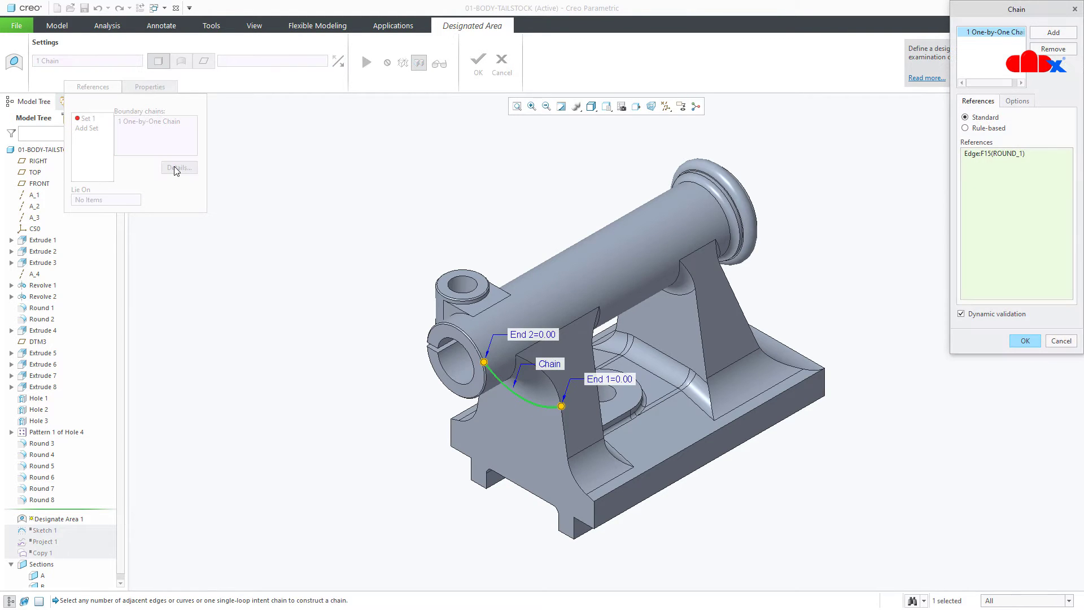
pyautogui.click(965, 128)
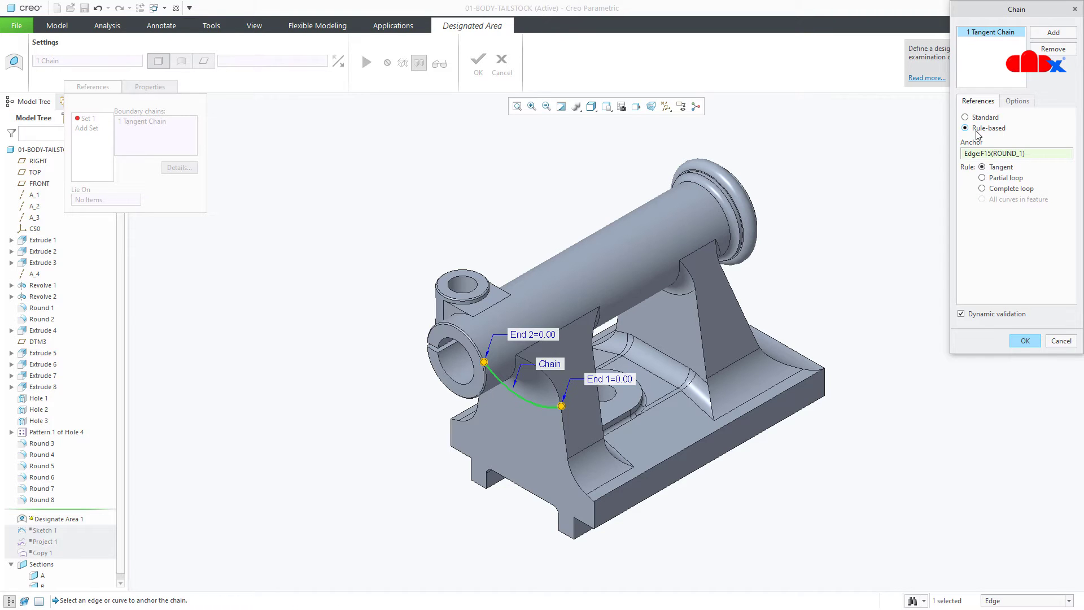
pyautogui.click(982, 189)
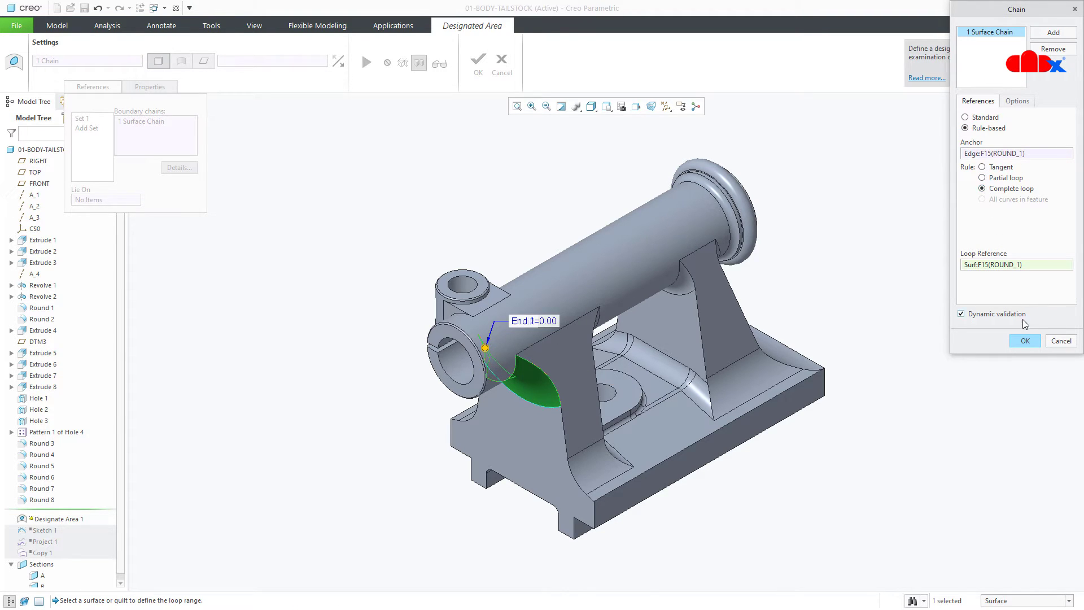
pyautogui.click(1031, 341)
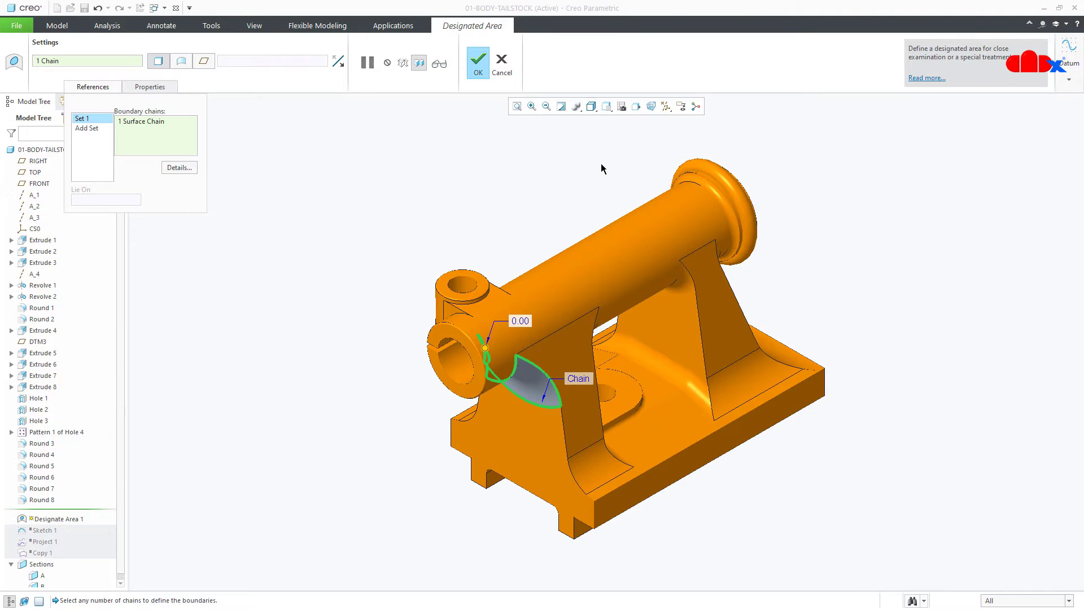
# Flip the designated area to the inside of the round surface loop, preview it, and complete the feature
pyautogui.click(440, 65)
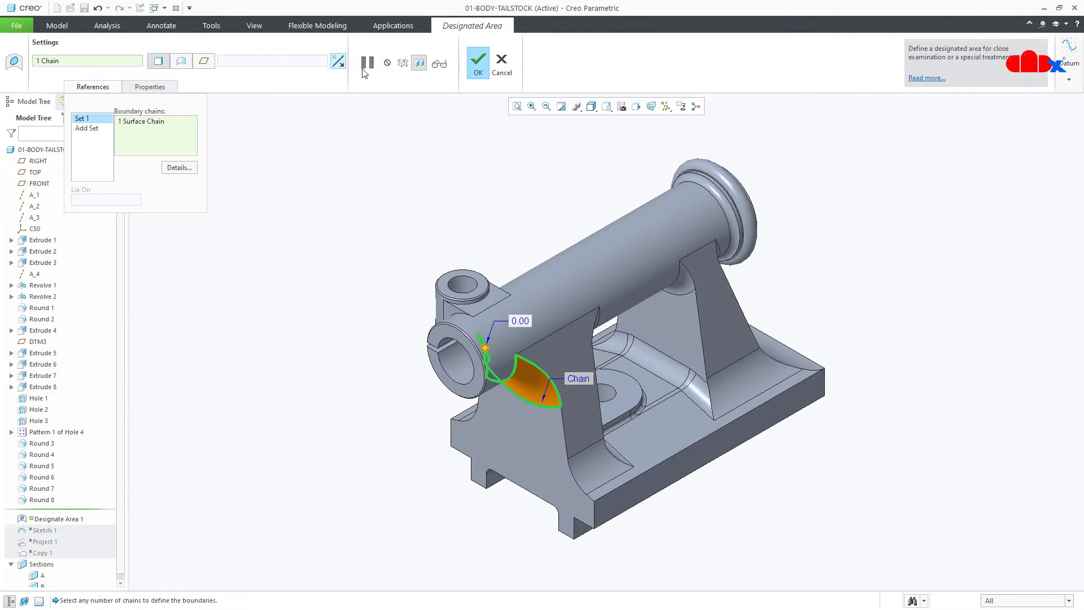
pyautogui.click(440, 64)
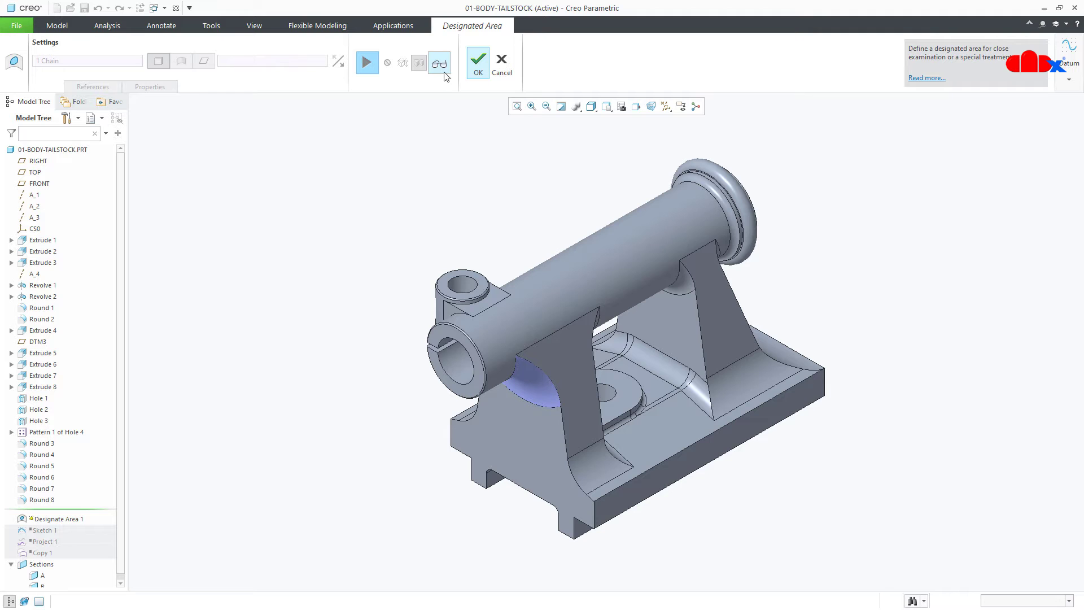
pyautogui.click(478, 61)
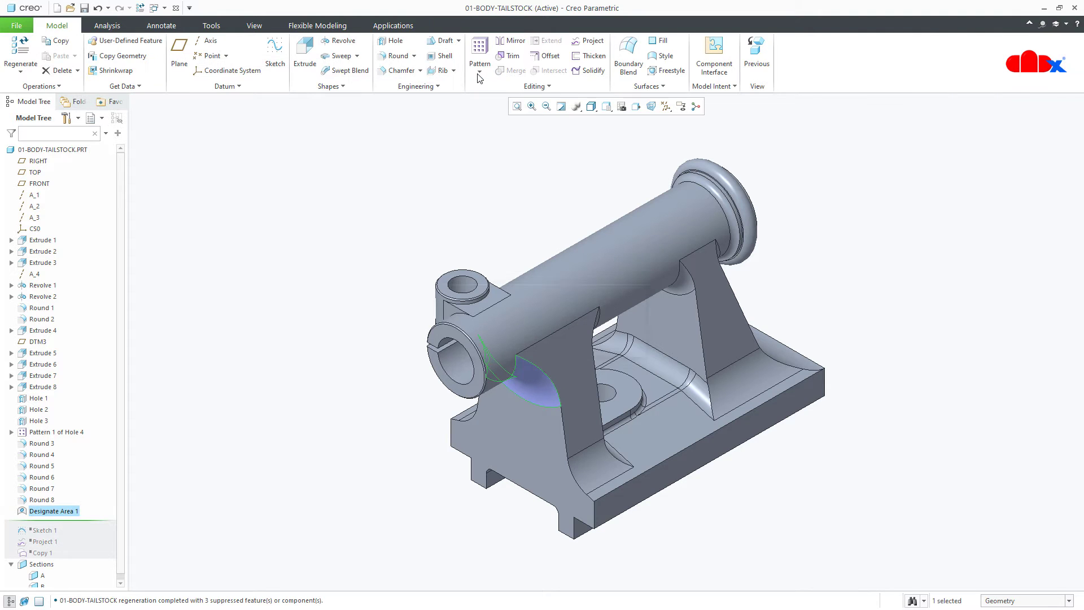
# Examine the designated area on the front support's round surface up close, and restore the default orientation
pyautogui.click(525, 228)
pyautogui.moveTo(525, 232); pyautogui.dragTo(557, 337, button='middle')
pyautogui.scroll(5, 538, 378)
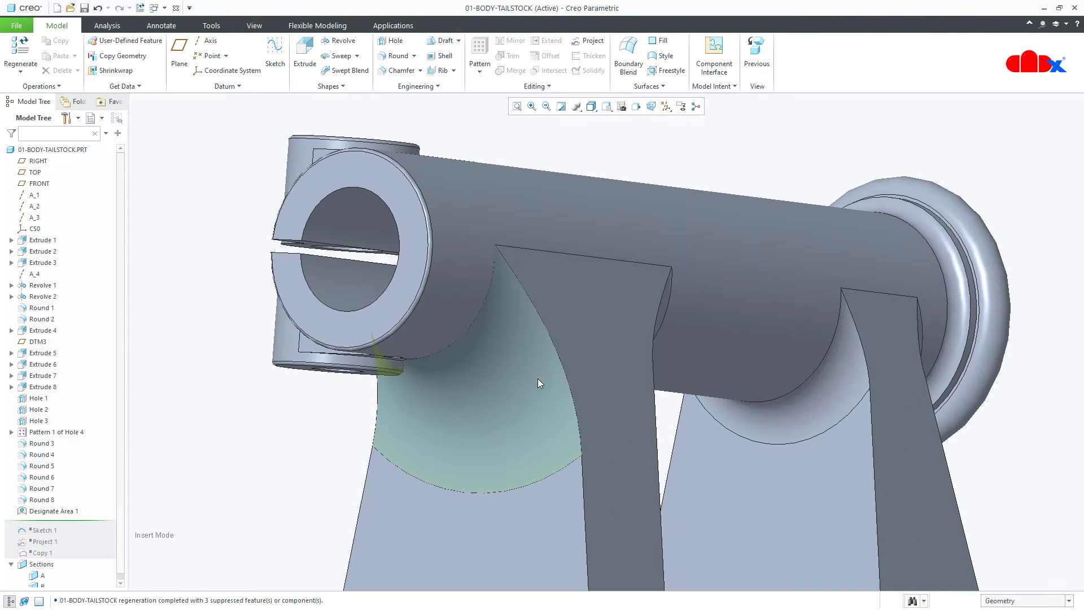
pyautogui.click(518, 397)
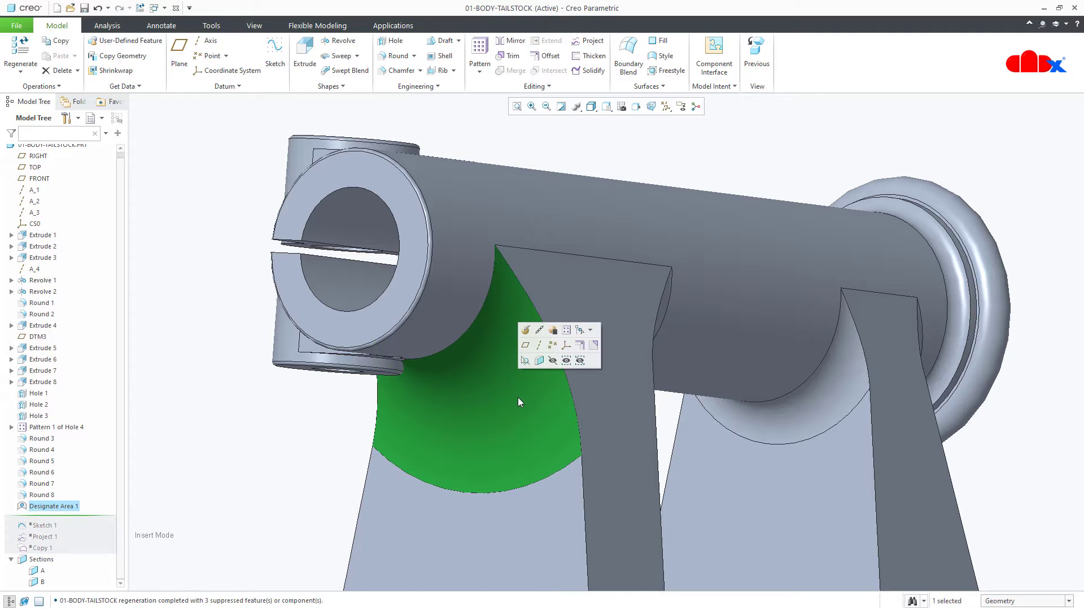
pyautogui.click(293, 474)
pyautogui.hotkey('ctrl', 'd')
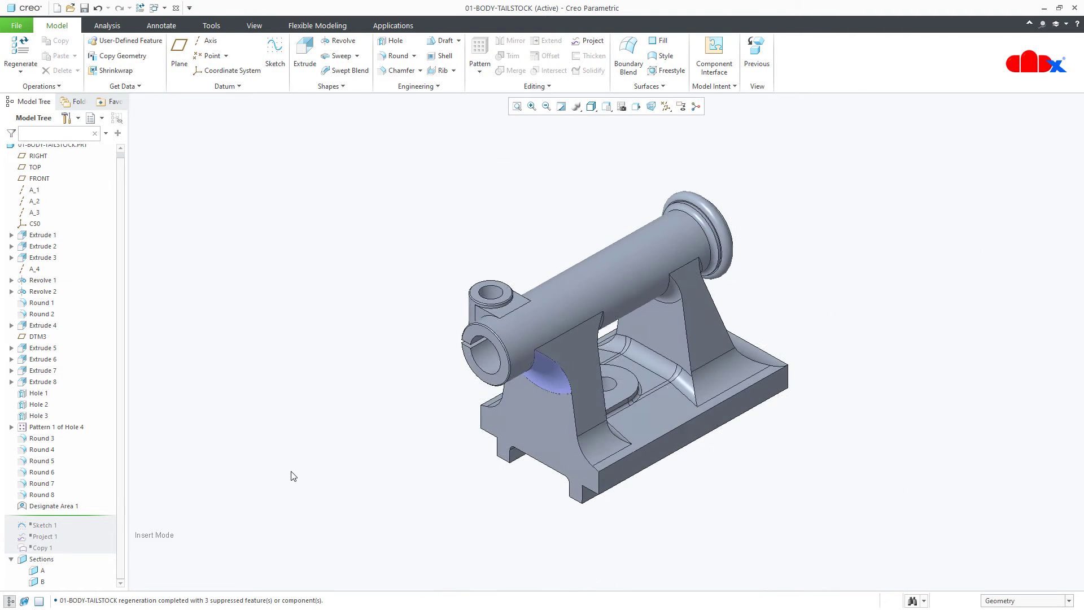
# Delete the designated area from the front support's round surface
pyautogui.click(77, 507)
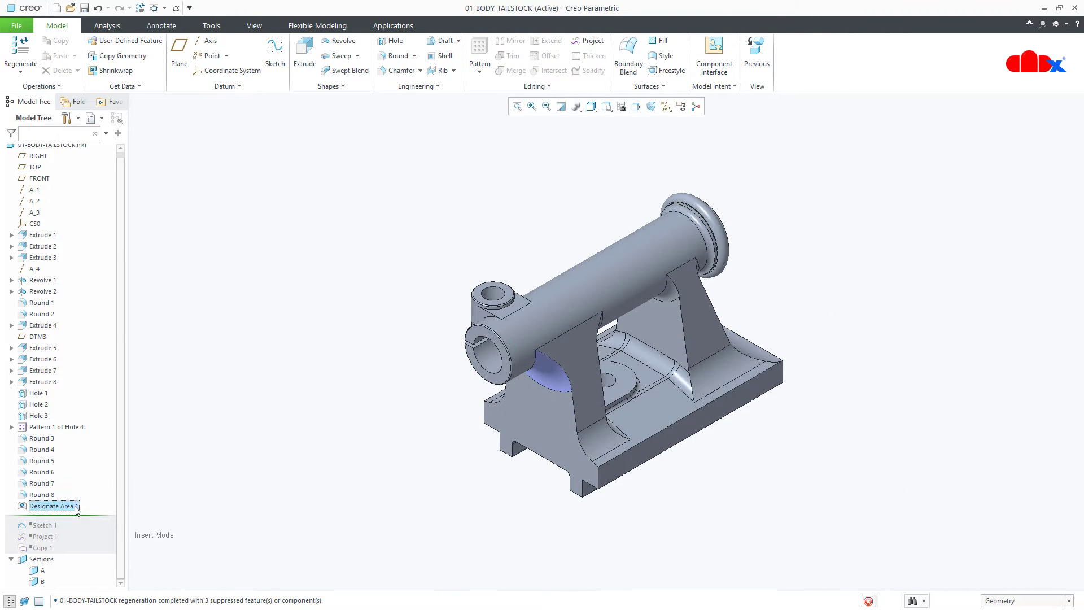
pyautogui.press('Delete')
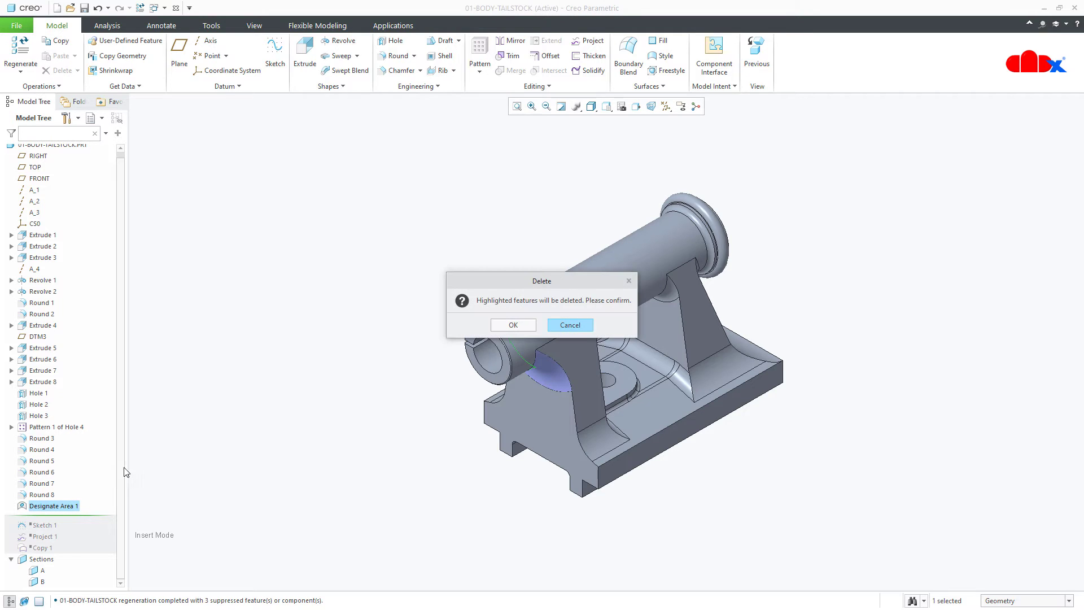
pyautogui.click(512, 325)
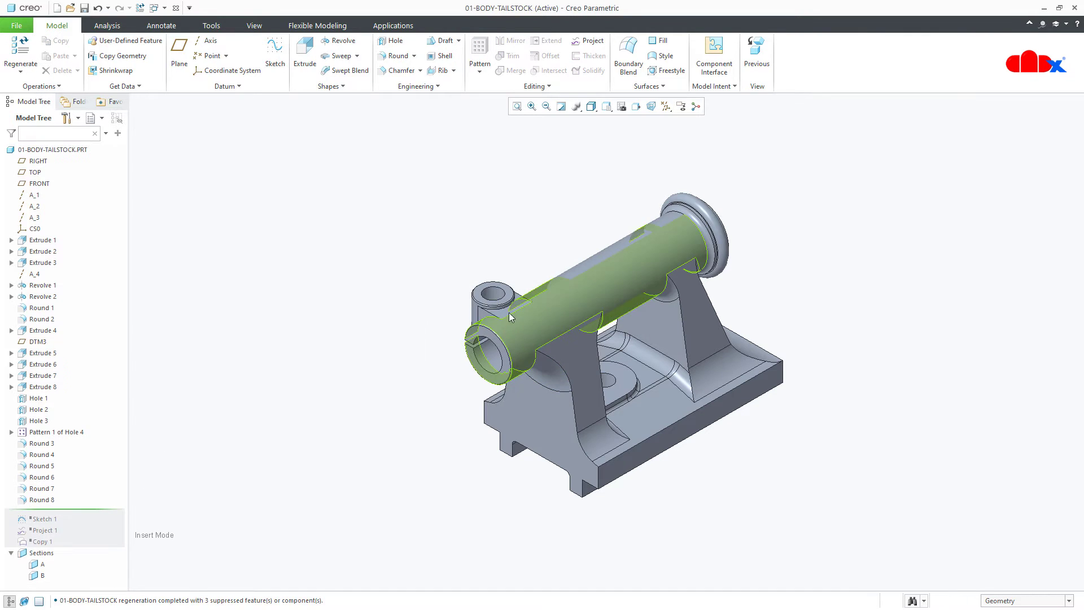
# Create a designated area bounded by the surface loop of the front support's flat end face, flipped to the enclosed side
pyautogui.click(440, 87)
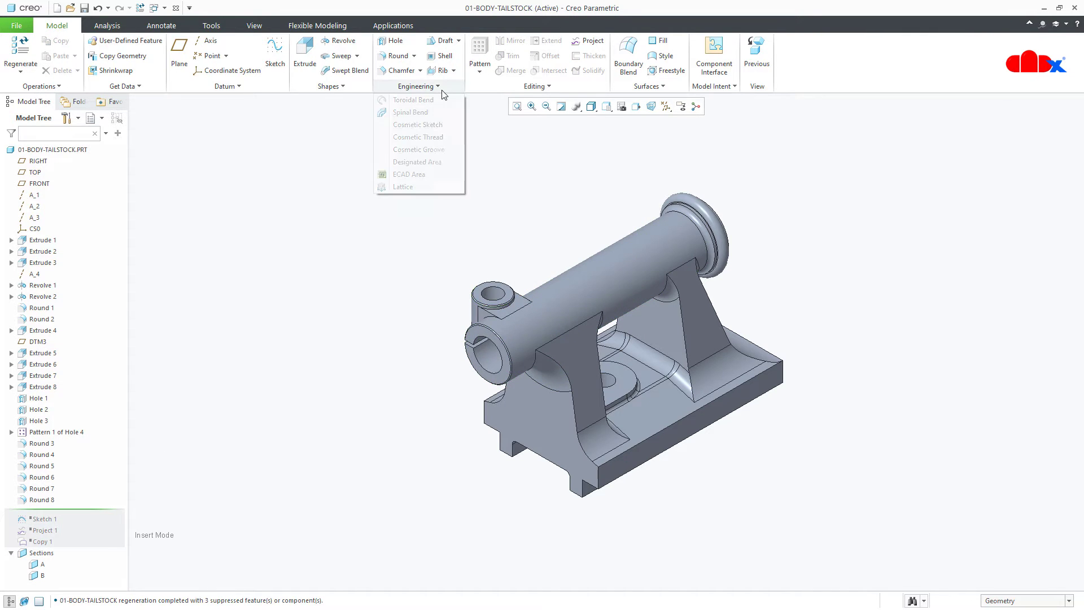
pyautogui.click(430, 163)
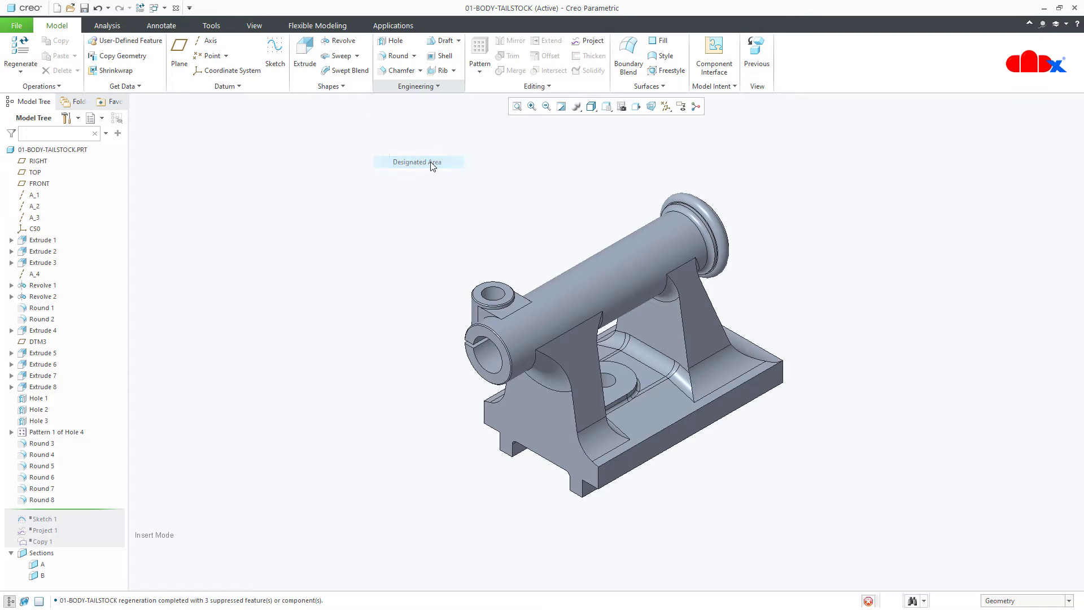
pyautogui.click(538, 385)
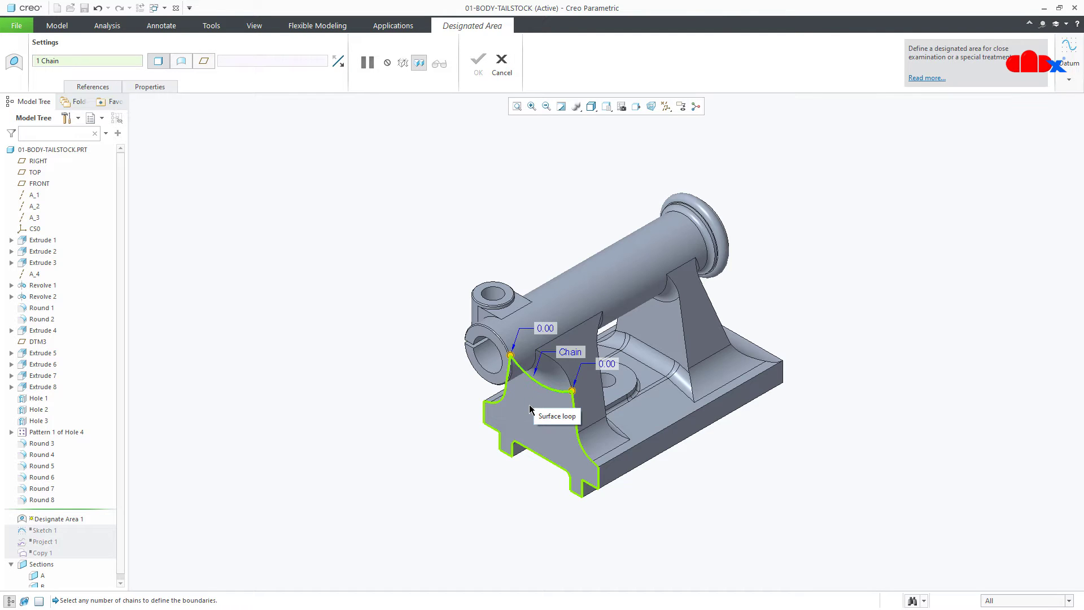
pyautogui.click(518, 395)
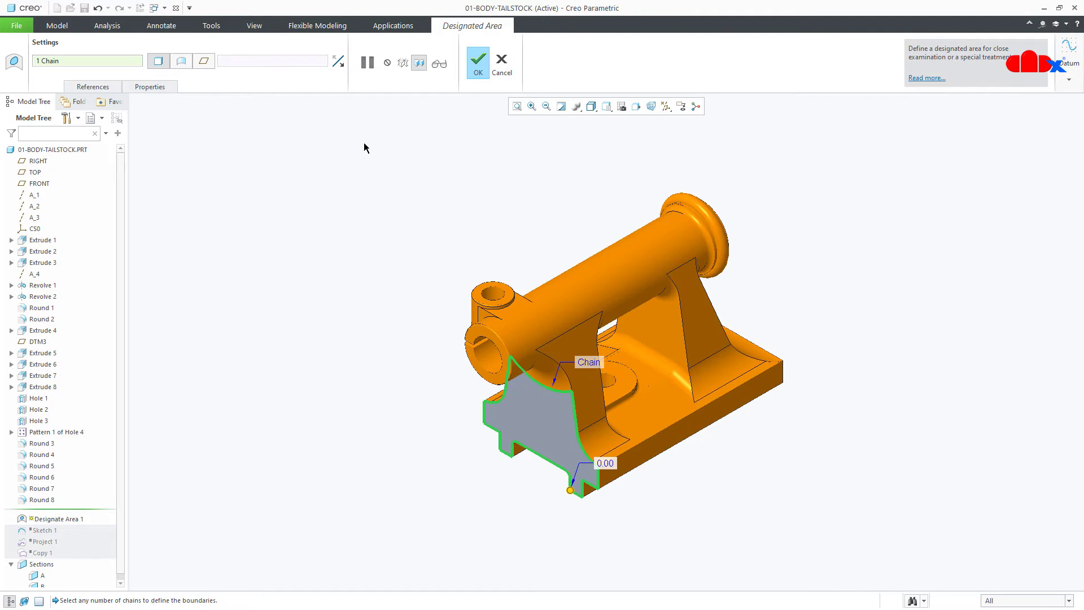
pyautogui.click(338, 63)
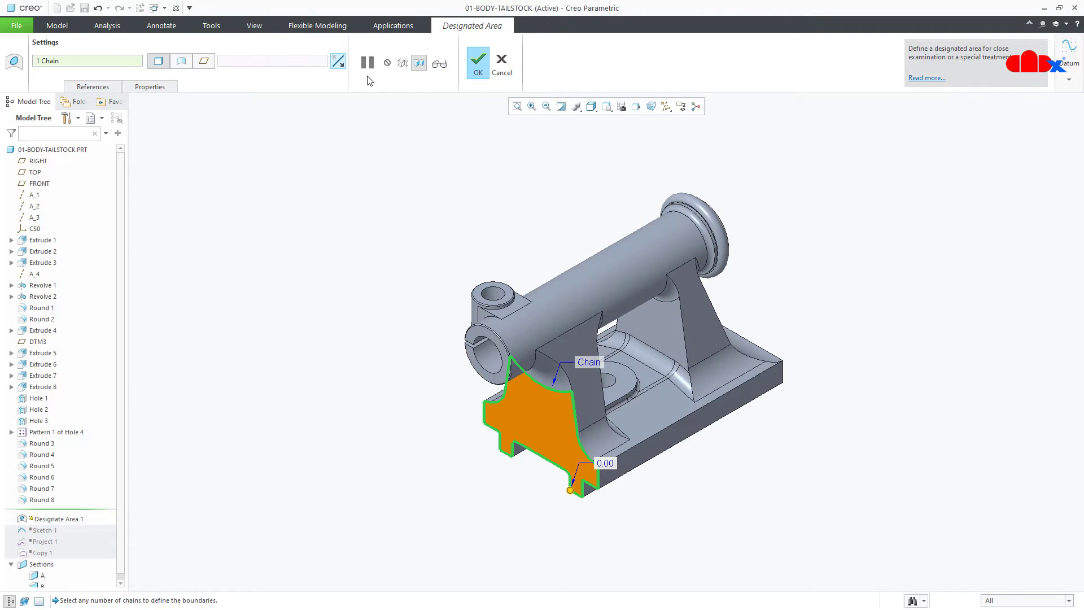
pyautogui.click(478, 65)
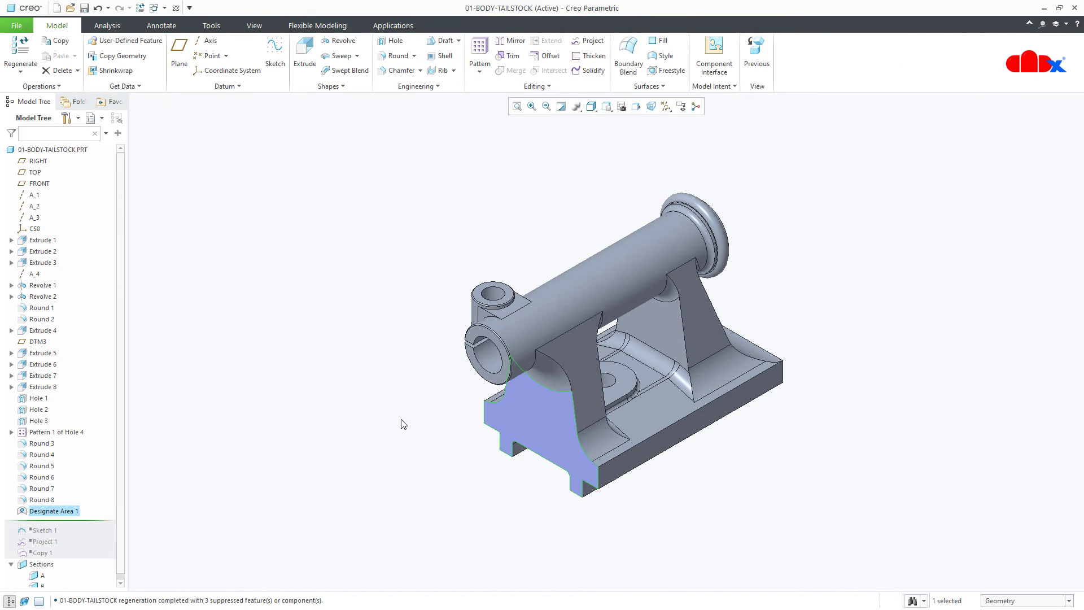
# Delete the designated area from the front support's flat end face
pyautogui.click(74, 511)
pyautogui.click(108, 473)
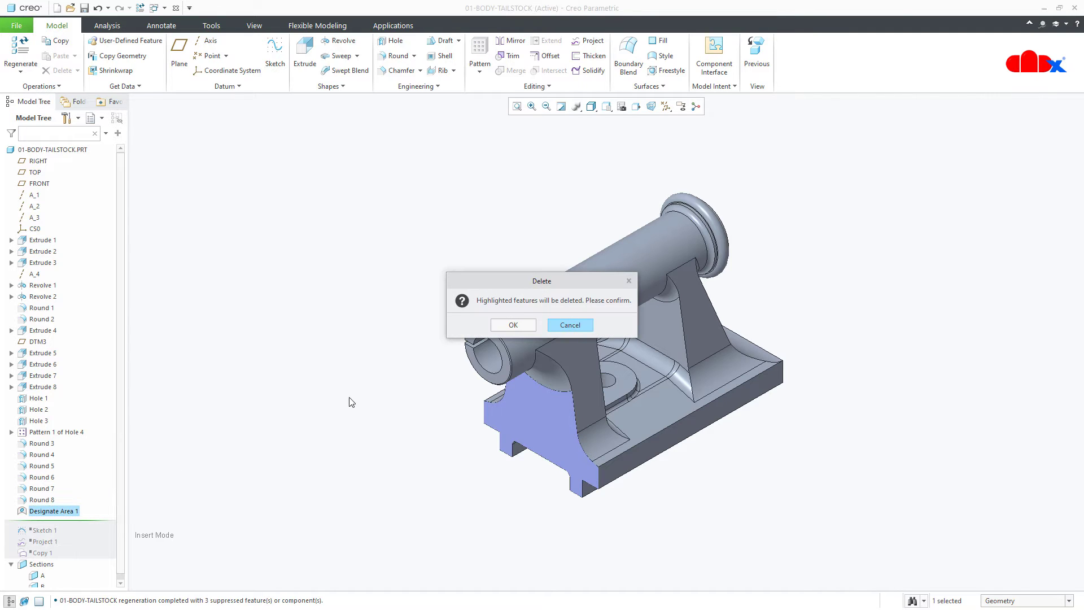
pyautogui.click(502, 327)
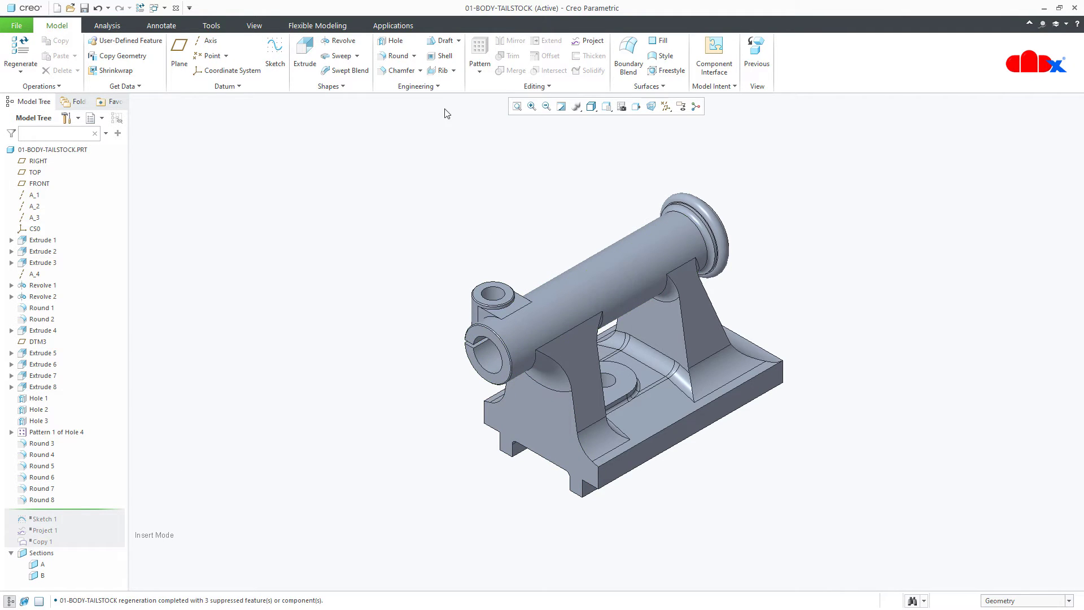
# Create a designated area bounded by the surface loop of the front support's round, flipped to the inside of the loop
pyautogui.click(433, 86)
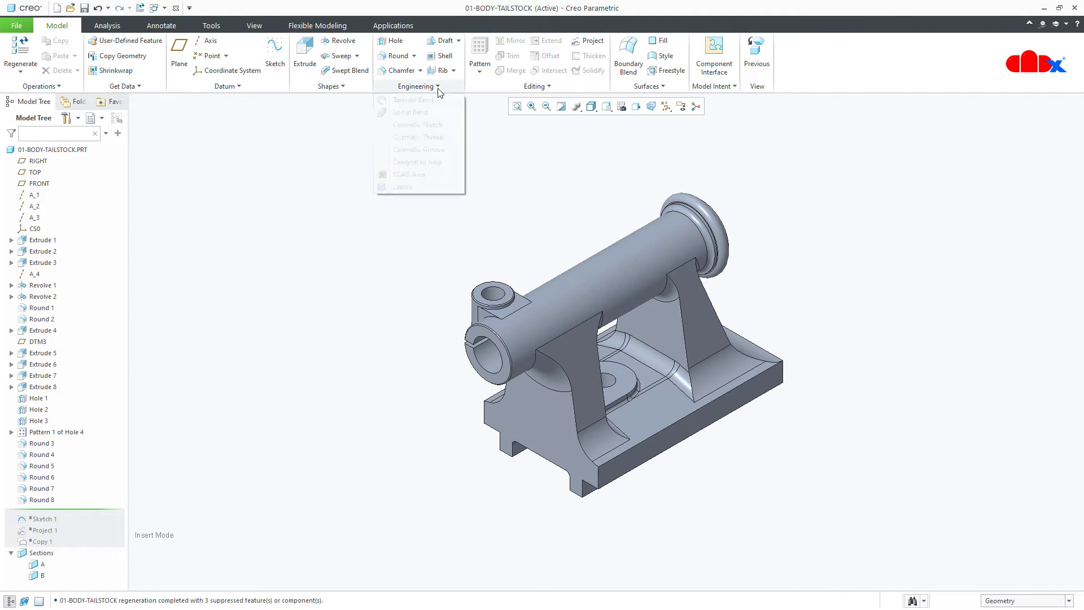
pyautogui.click(417, 163)
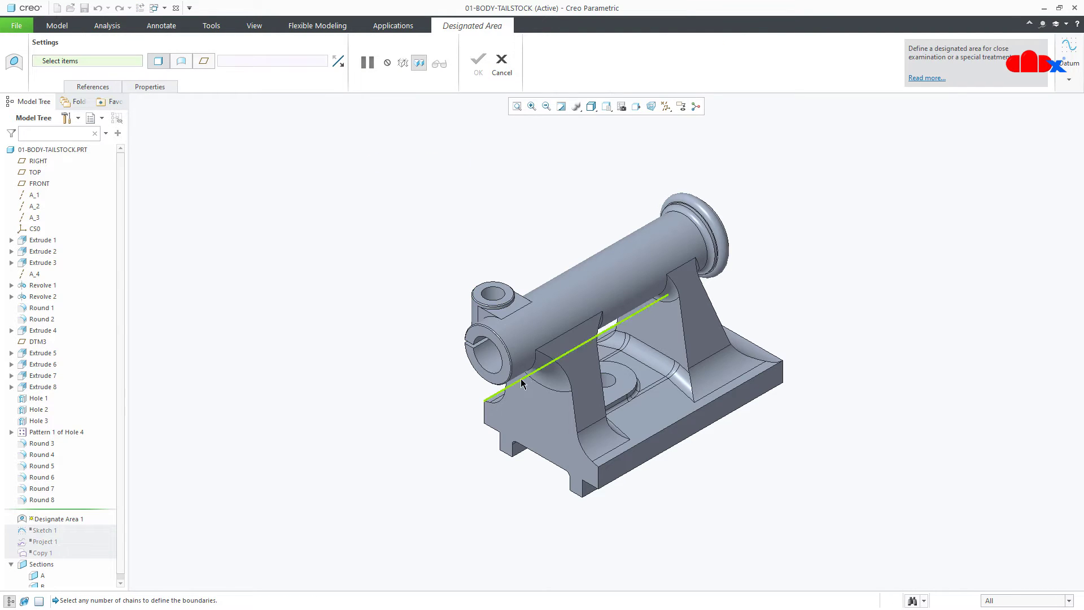
pyautogui.click(538, 390)
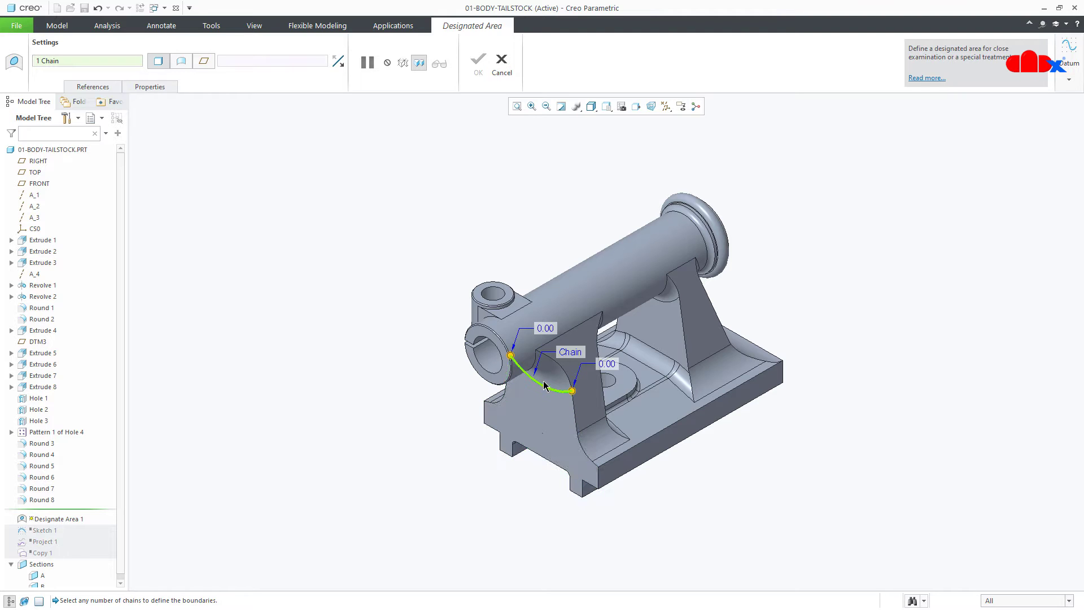
pyautogui.click(546, 380)
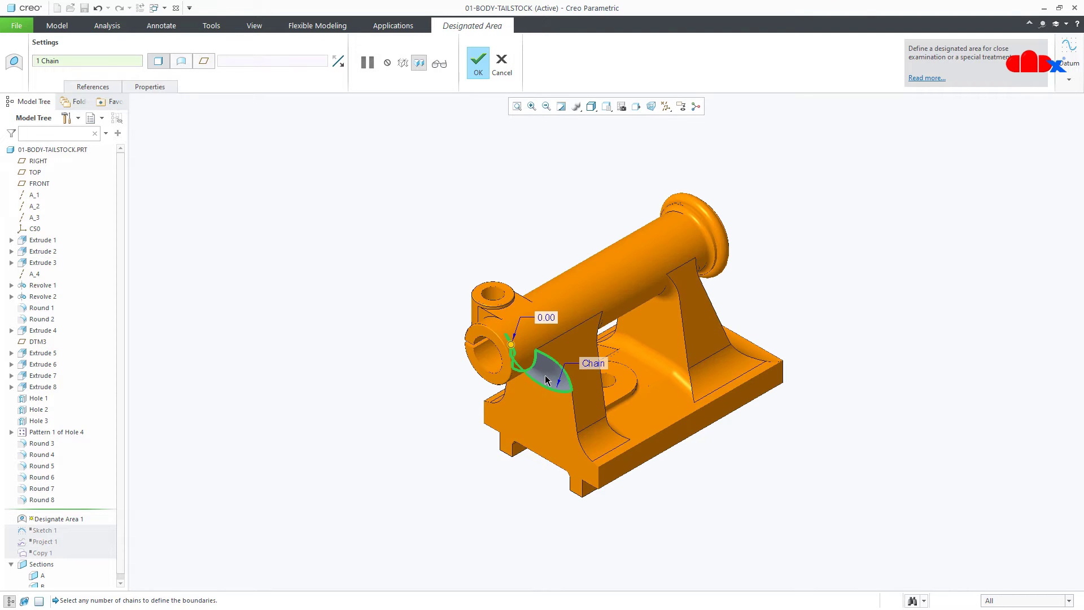
pyautogui.click(340, 60)
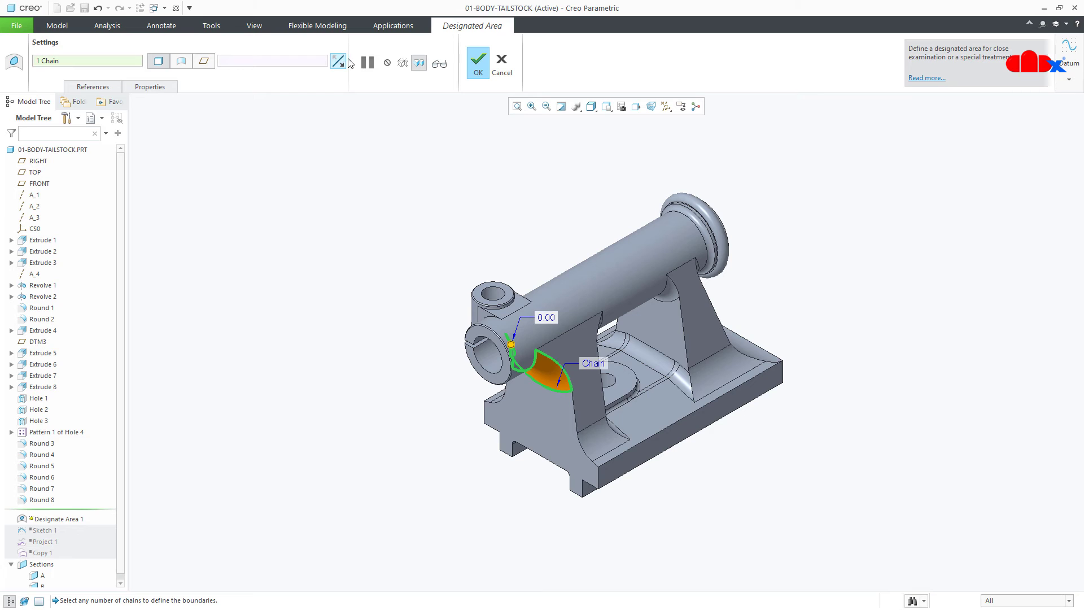
pyautogui.click(478, 61)
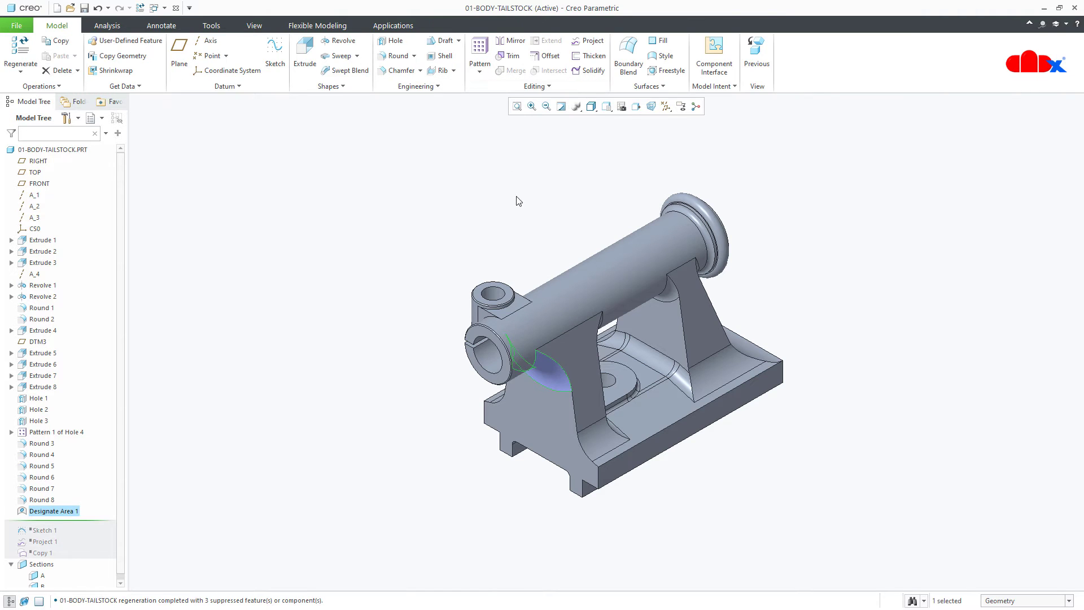
pyautogui.click(522, 213)
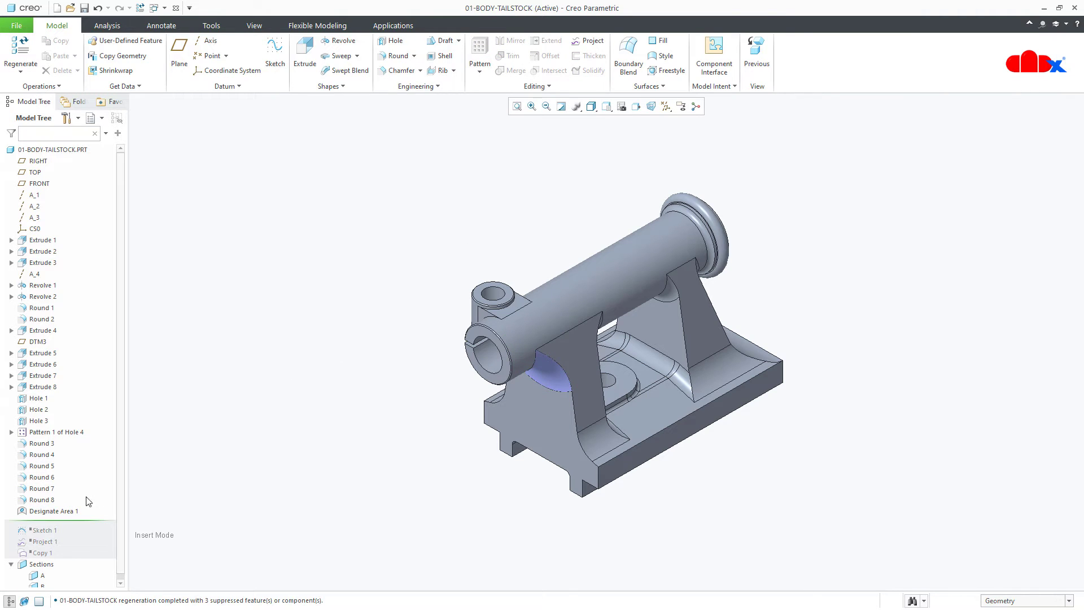
# Delete the designated area from the round above the front support's end face
pyautogui.click(67, 511)
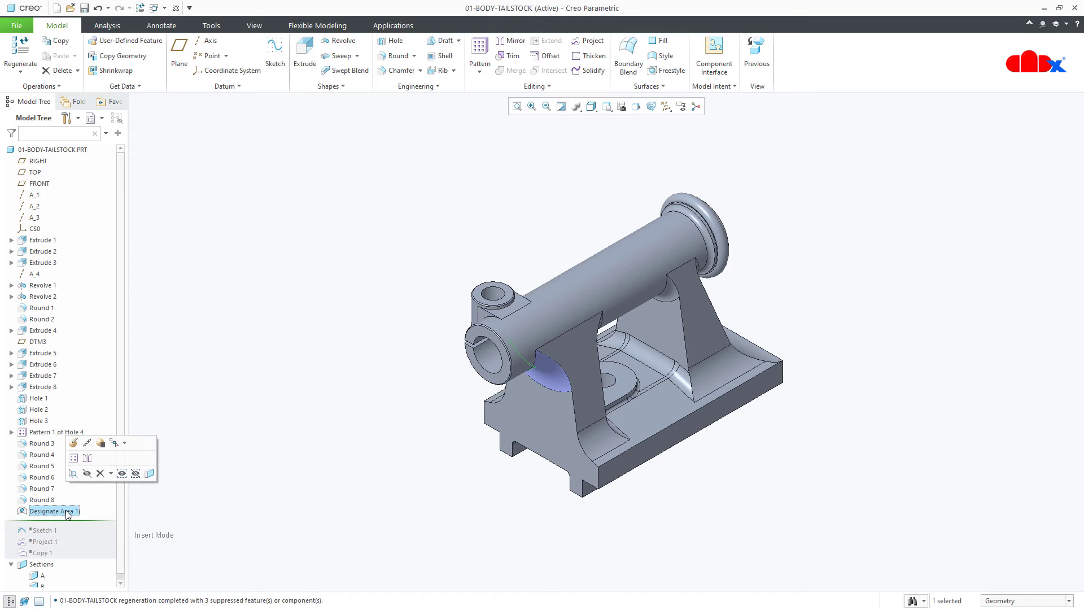
pyautogui.click(100, 474)
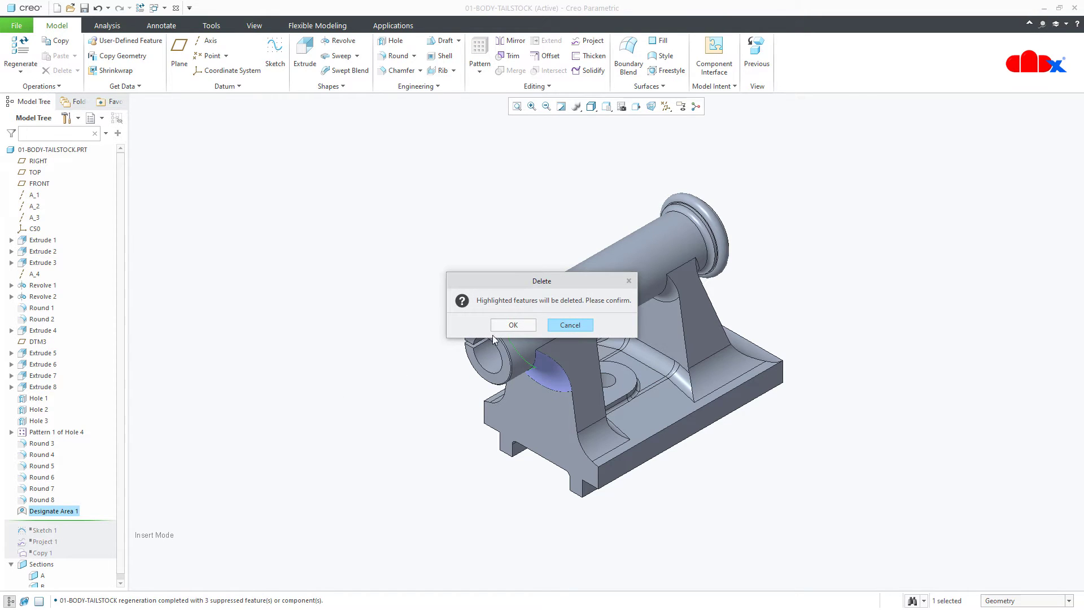
pyautogui.click(504, 326)
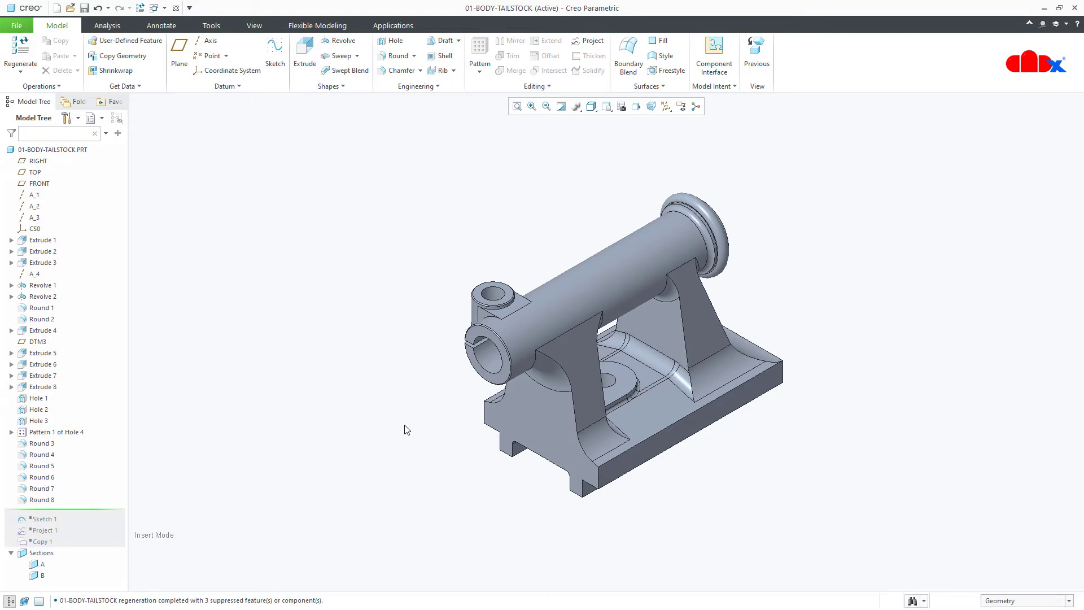
# Start a sketch on the front support's flat end face and orient the view parallel to the sketch plane
pyautogui.click(275, 53)
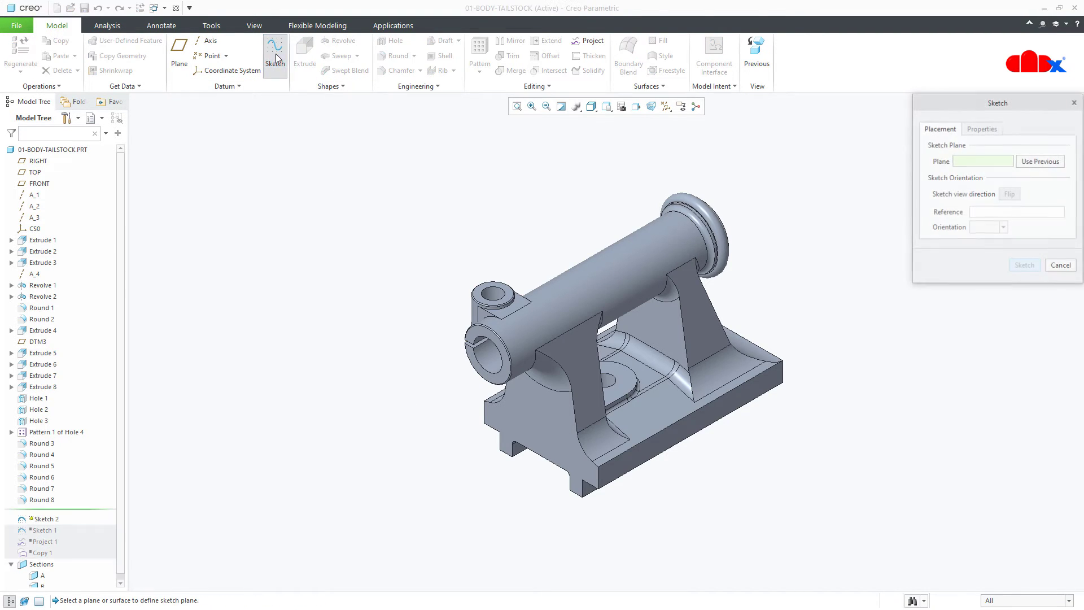
pyautogui.click(524, 429)
pyautogui.press('Return')
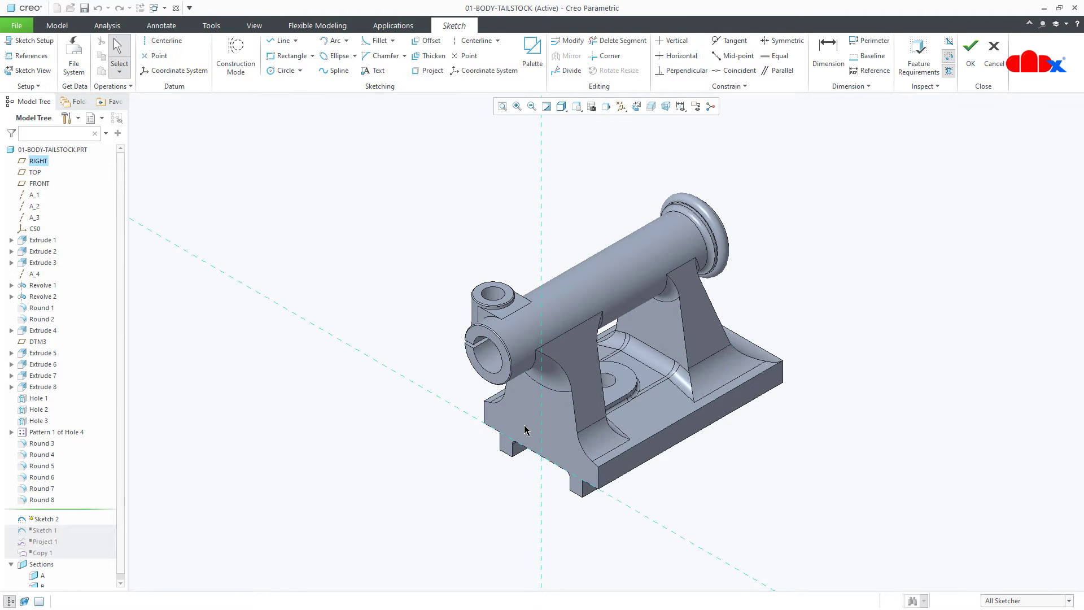
pyautogui.click(636, 106)
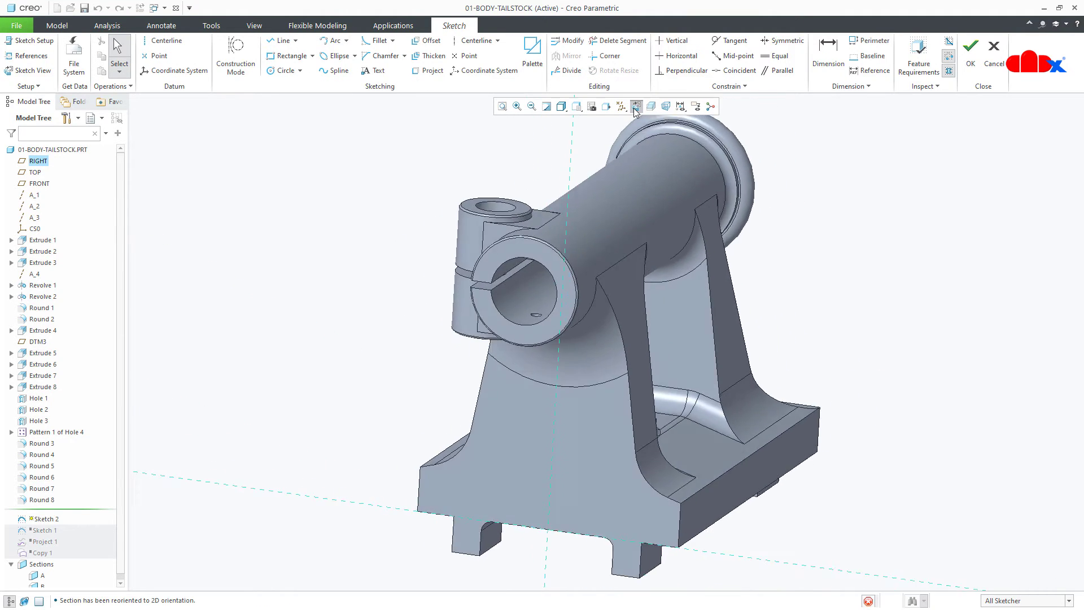
# Insert a rounded rectangle from the sketcher palette's shapes beside the front support
pyautogui.click(532, 53)
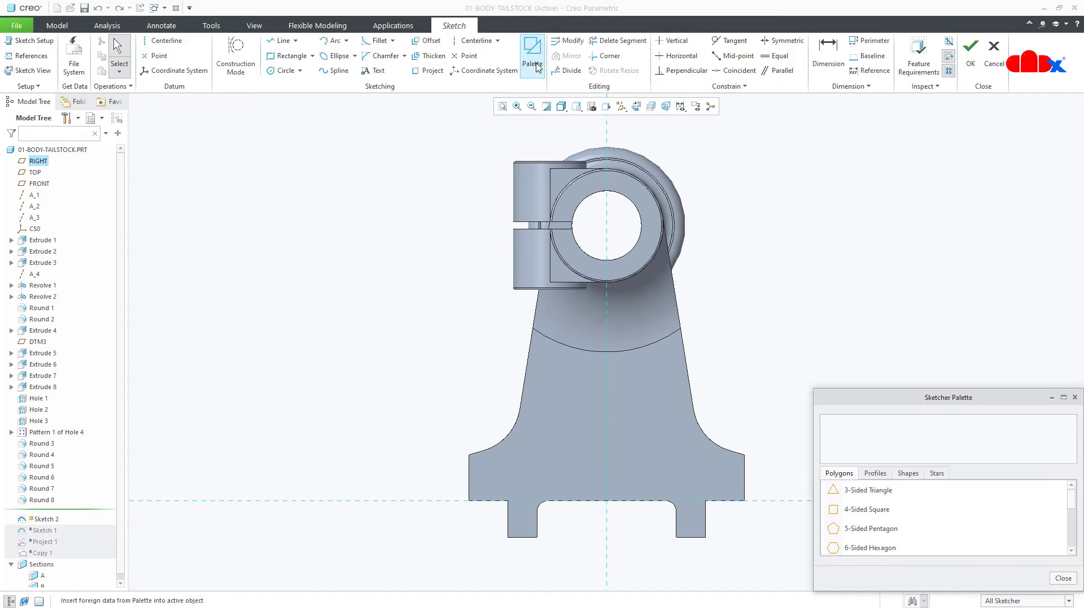
pyautogui.click(908, 474)
pyautogui.scroll(-1, 901, 513)
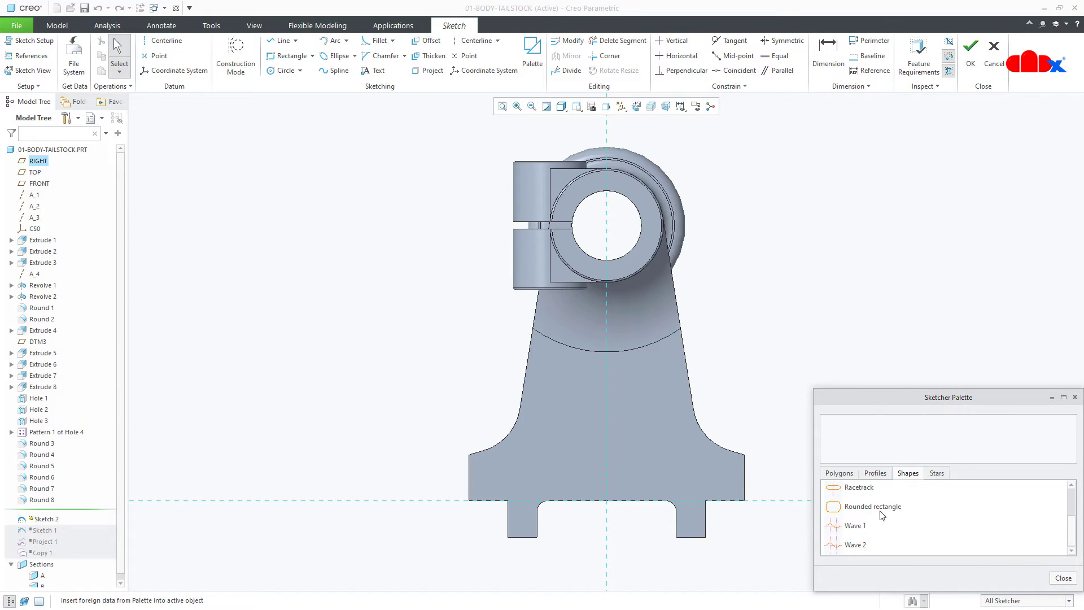
pyautogui.doubleClick(872, 506)
pyautogui.click(737, 379)
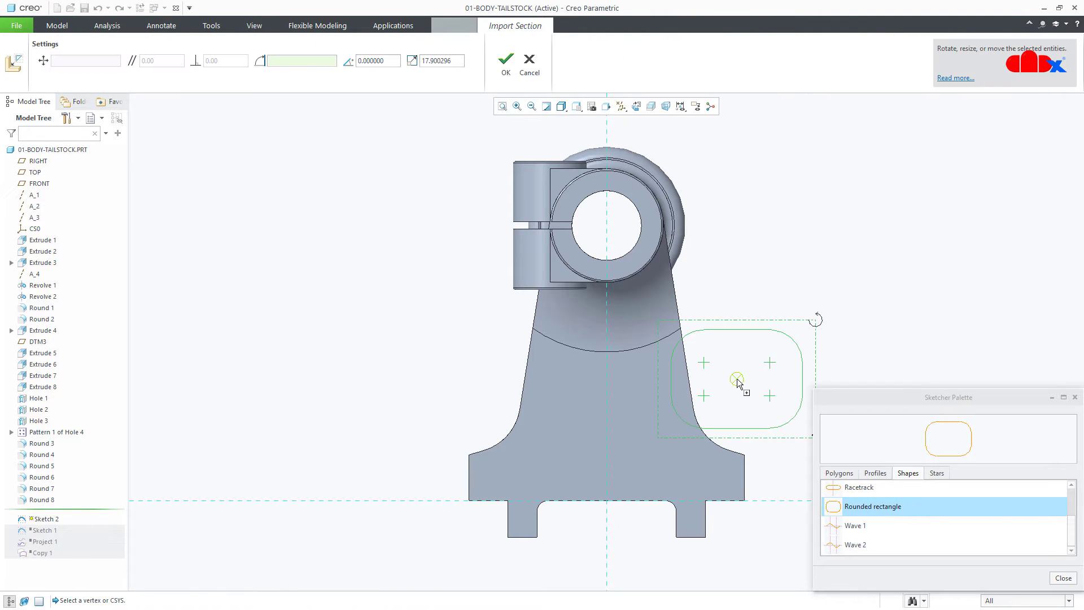
pyautogui.click(1063, 578)
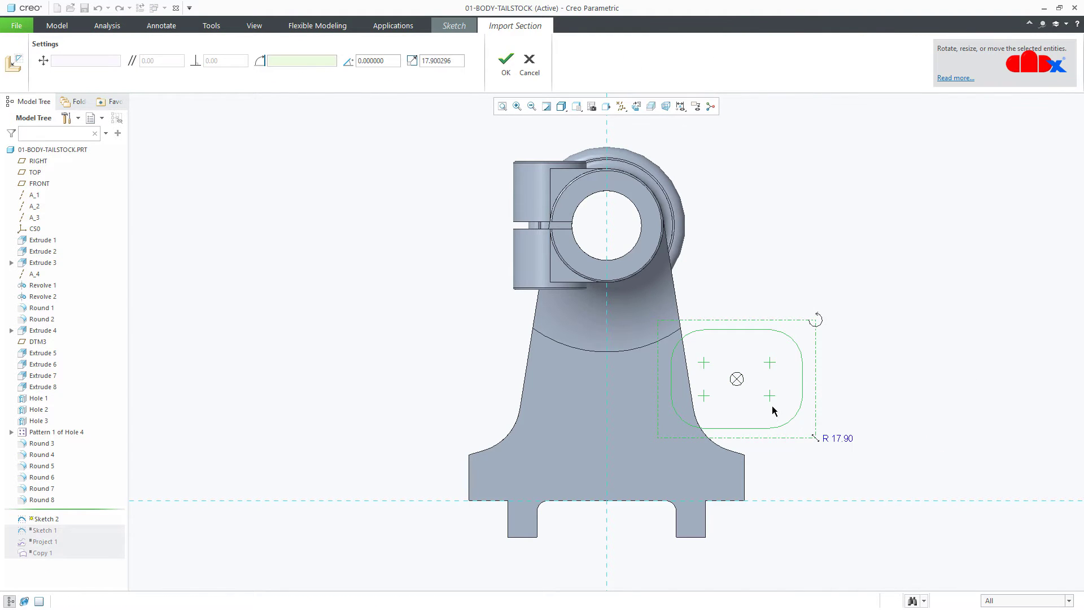
# Centre the rounded rectangle on the vertical reference within the end face, set its scale to 10, and complete the sketch
pyautogui.moveTo(738, 382); pyautogui.dragTo(607, 426)
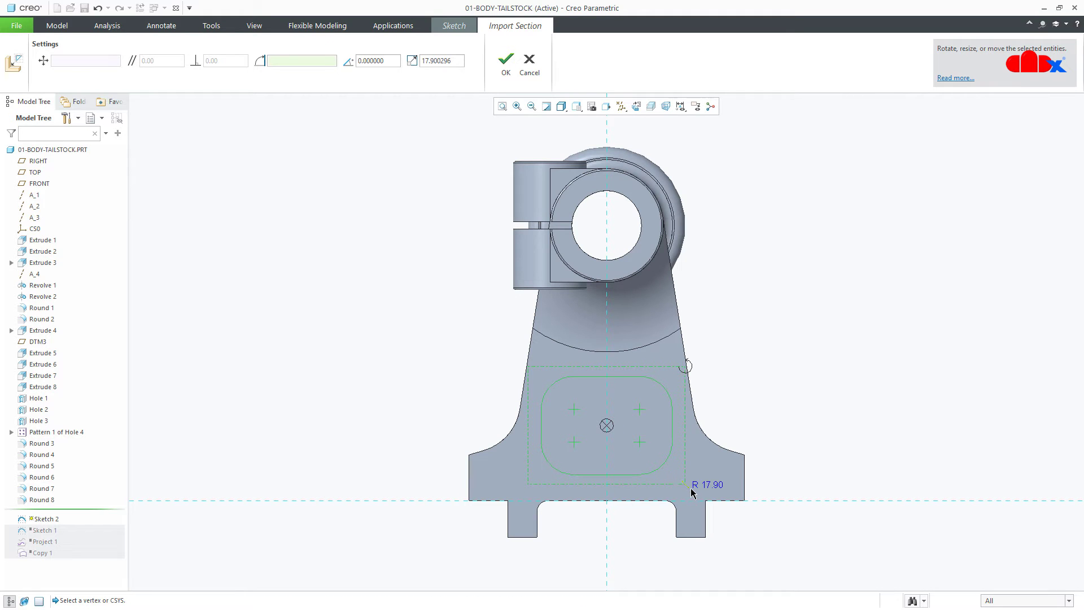
pyautogui.moveTo(693, 491); pyautogui.dragTo(645, 462)
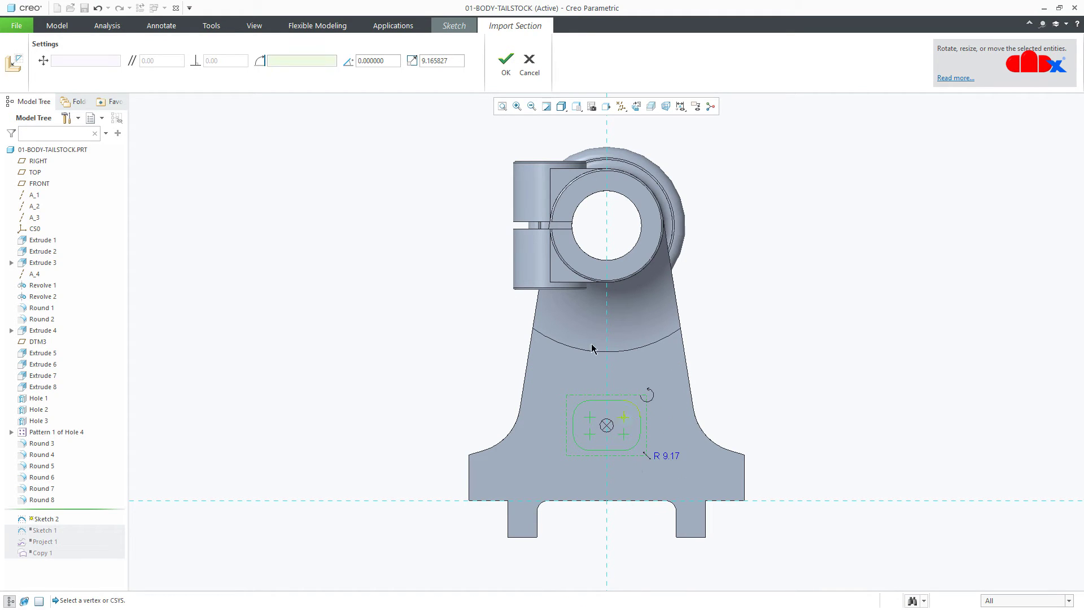
pyautogui.doubleClick(456, 61)
pyautogui.write('10')
pyautogui.press('Return')
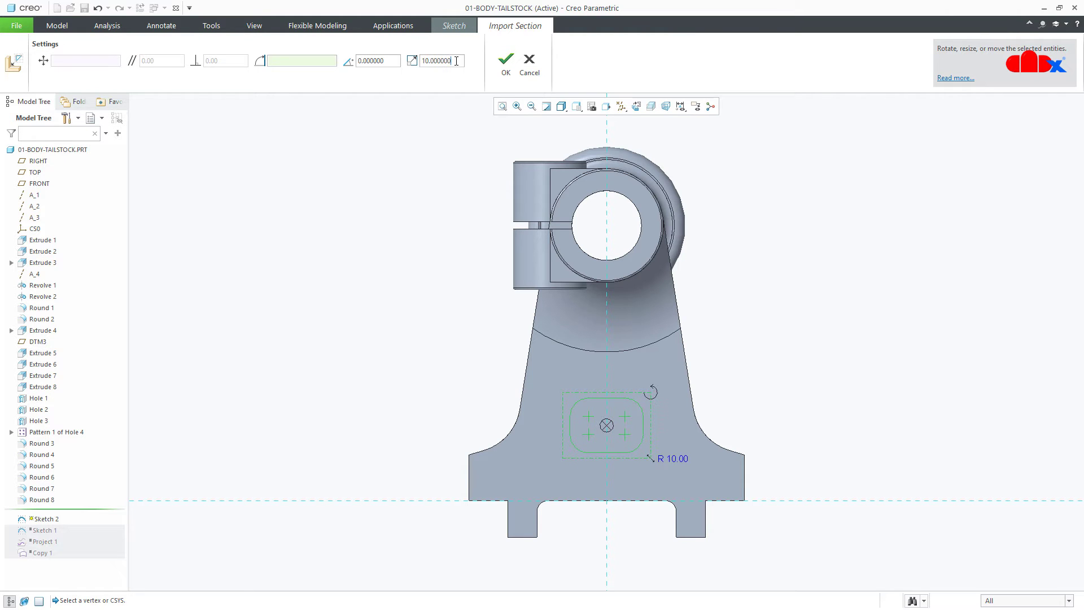
pyautogui.click(505, 62)
pyautogui.rightClick(733, 347)
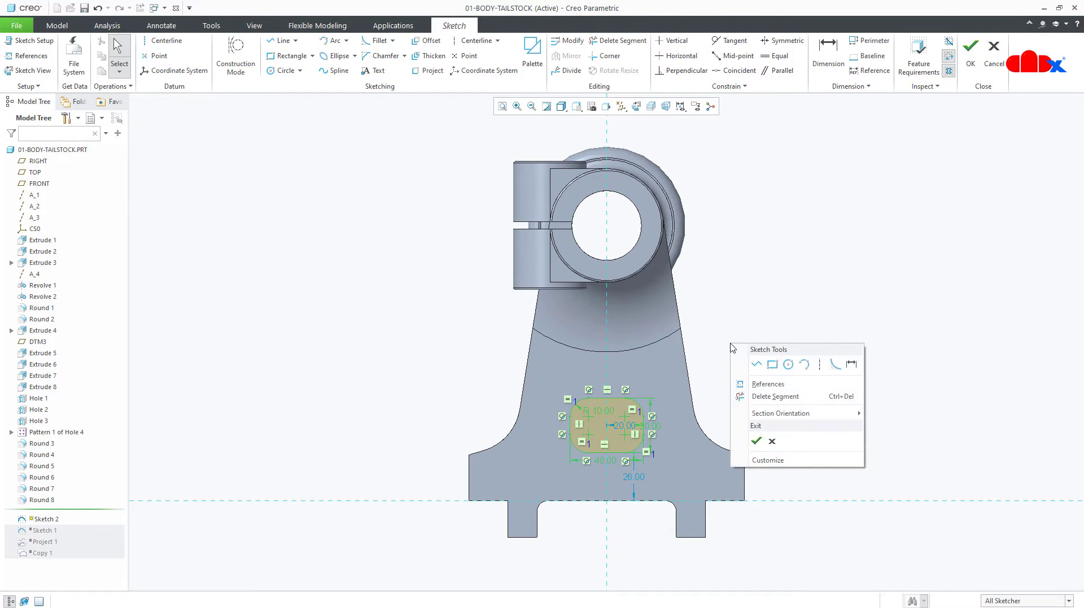
pyautogui.click(759, 441)
pyautogui.click(764, 405)
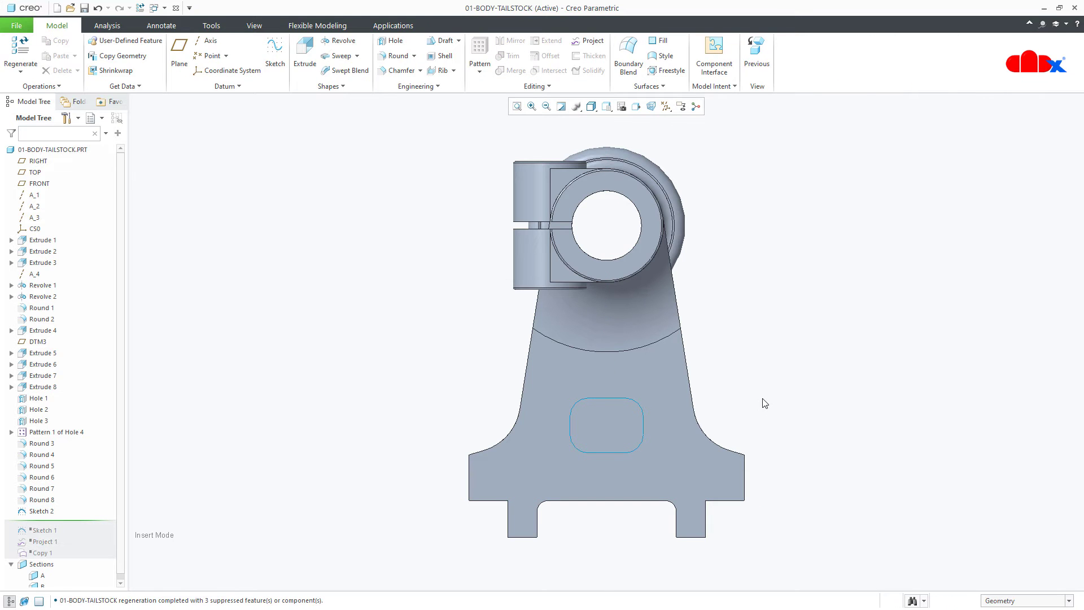
# Create a designated area inside the sketched rounded rectangle on the end face, and restore the default orientation
pyautogui.hotkey('ctrl', 'd')
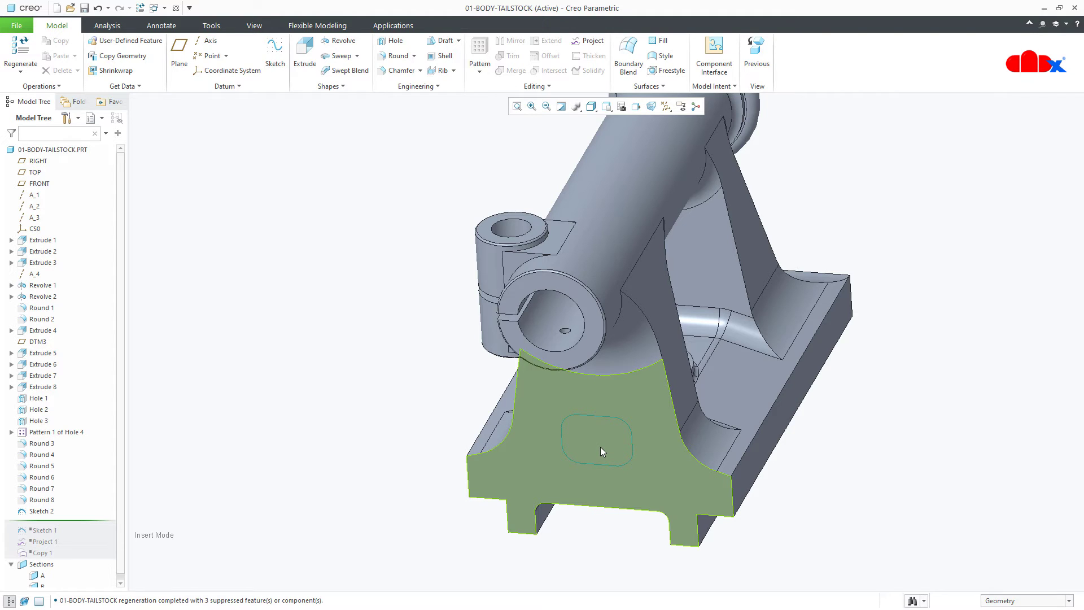
pyautogui.click(438, 87)
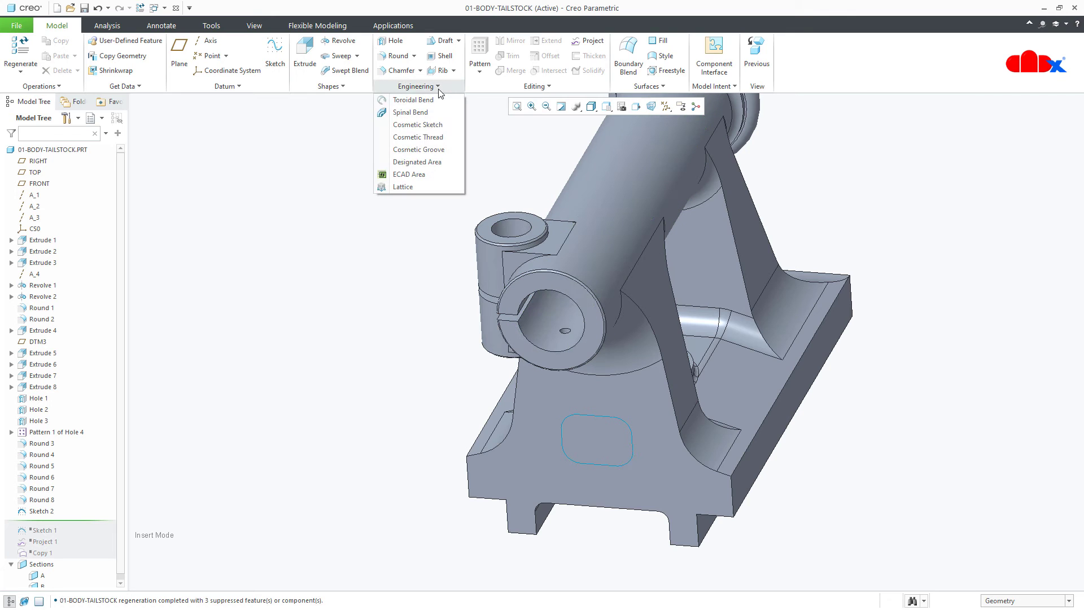
pyautogui.click(434, 163)
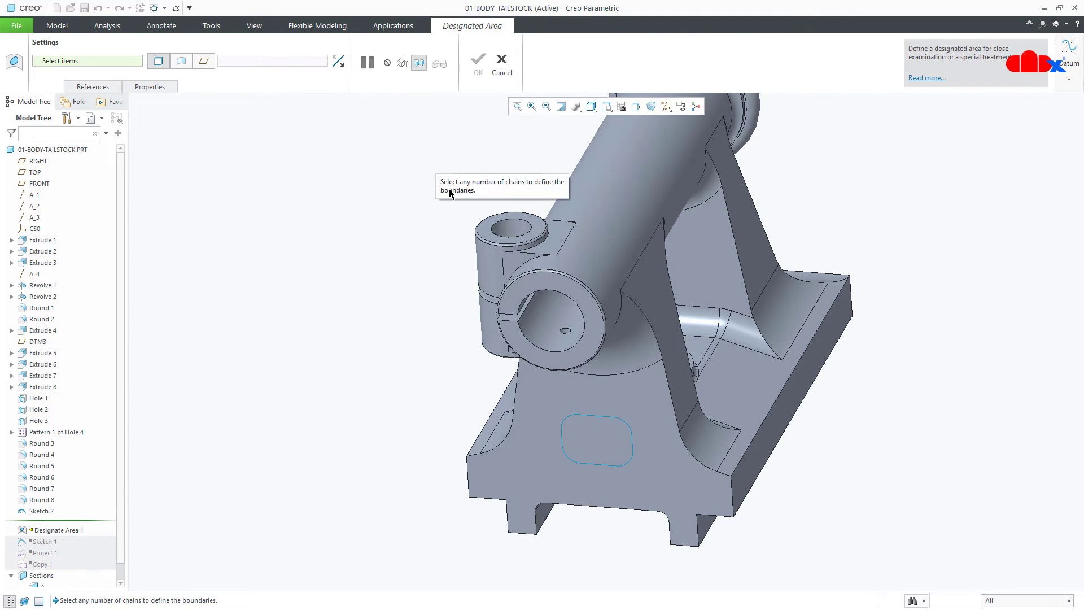
pyautogui.click(595, 416)
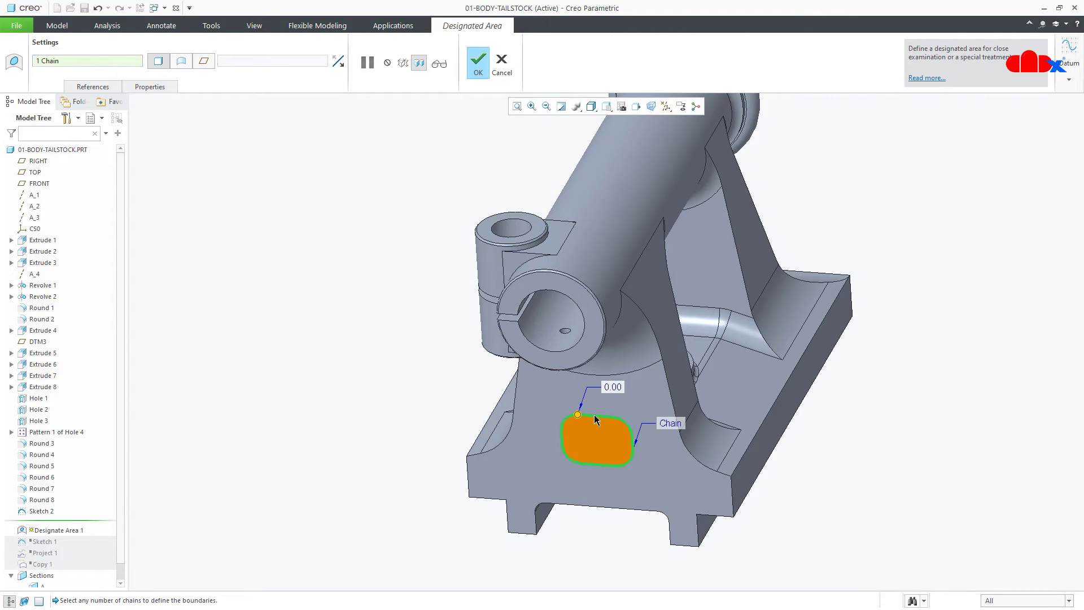
pyautogui.click(479, 63)
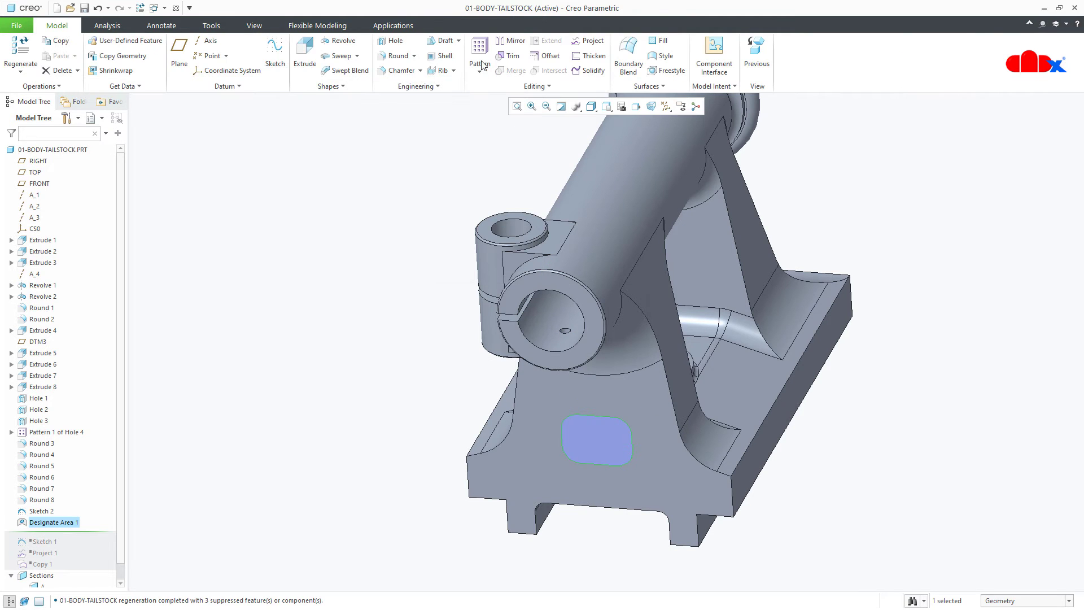
pyautogui.hotkey('ctrl', 'd')
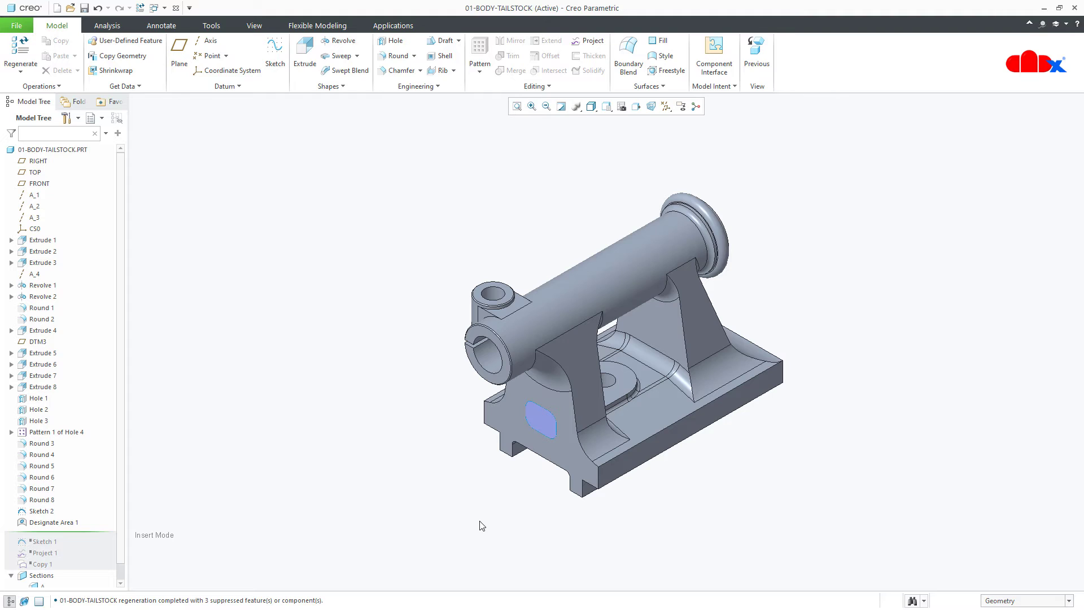
# Delete the designated area inside the rounded rectangle, keeping the sketch
pyautogui.click(70, 522)
pyautogui.press('Delete')
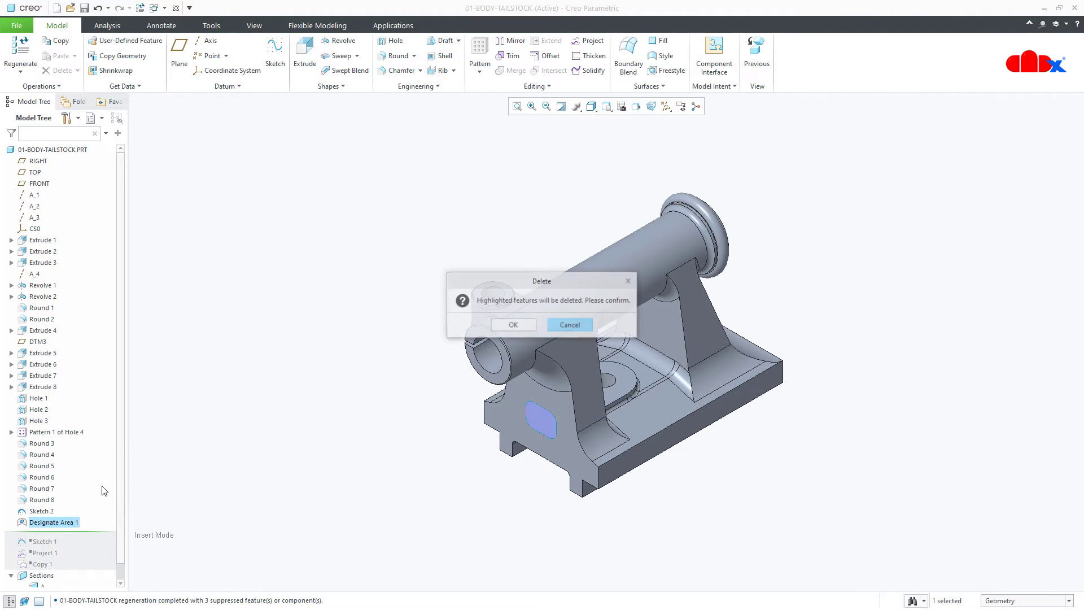
pyautogui.click(513, 324)
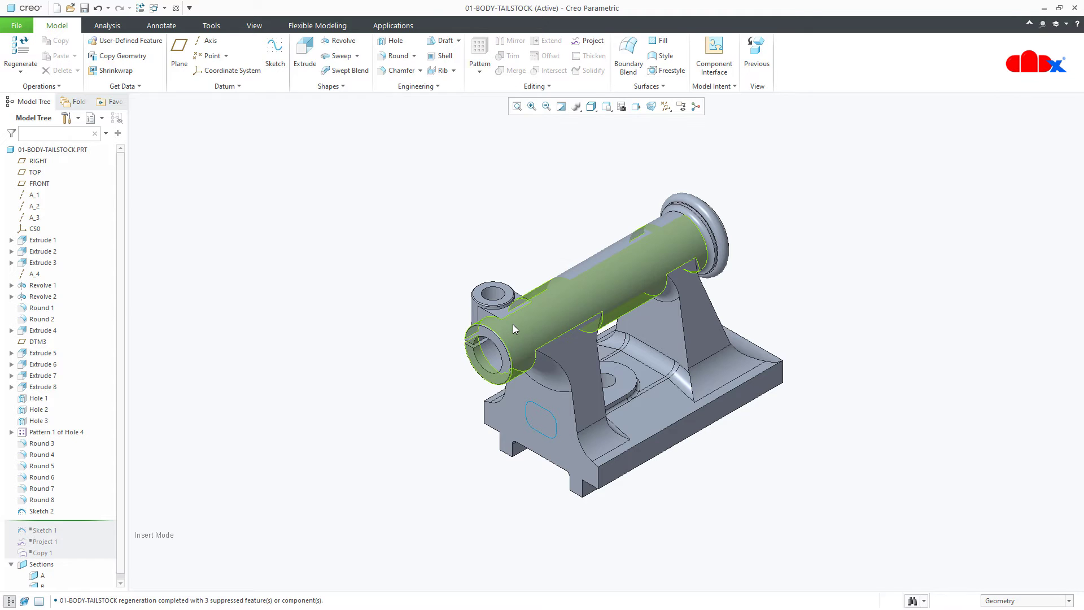
# Start a projected curve with the Project a sketch option and place its sketch on the cylinder's ring-shaped front end face
pyautogui.scroll(-3, 465, 456)
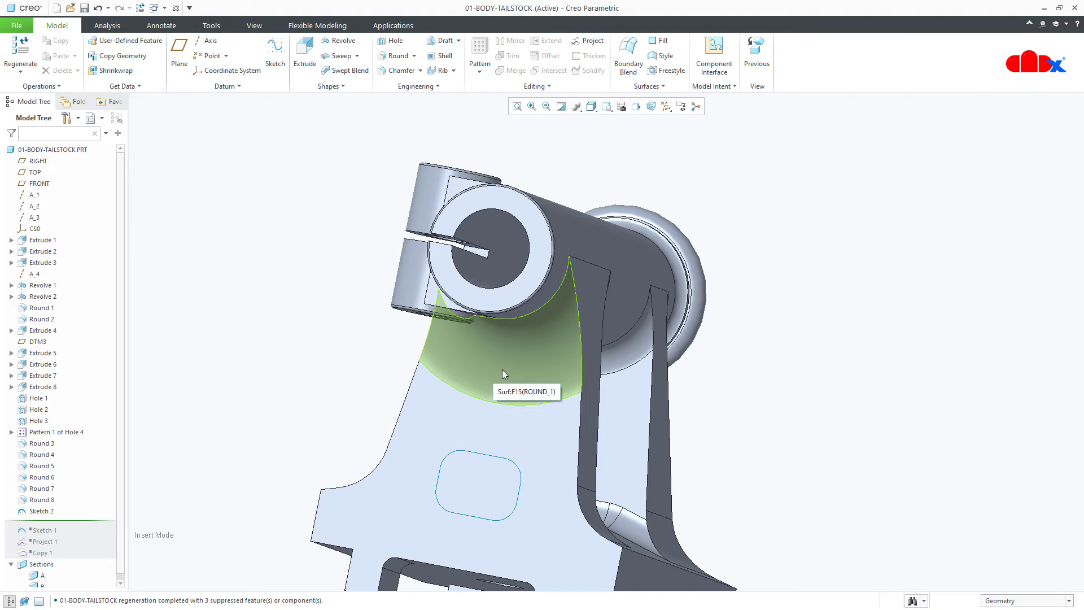
pyautogui.moveTo(503, 369); pyautogui.dragTo(438, 386, button='middle')
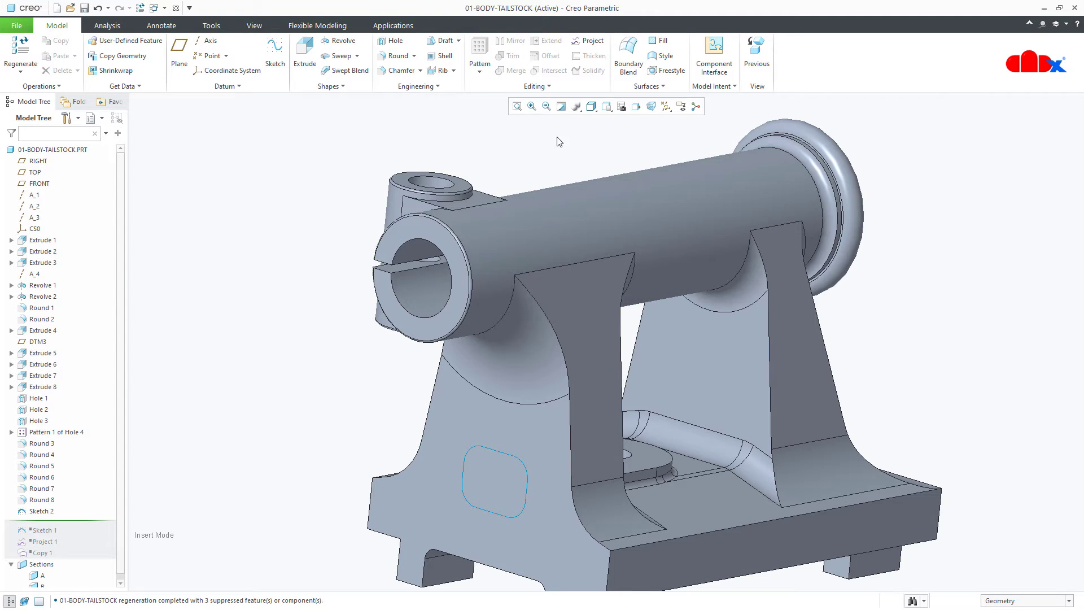
pyautogui.click(587, 43)
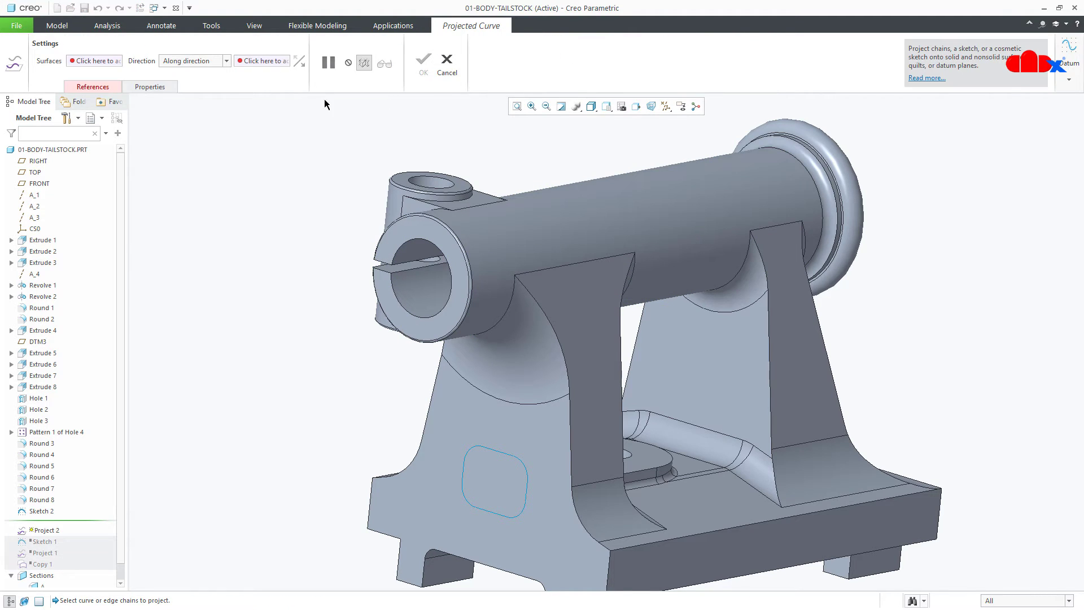
pyautogui.click(101, 88)
pyautogui.click(111, 113)
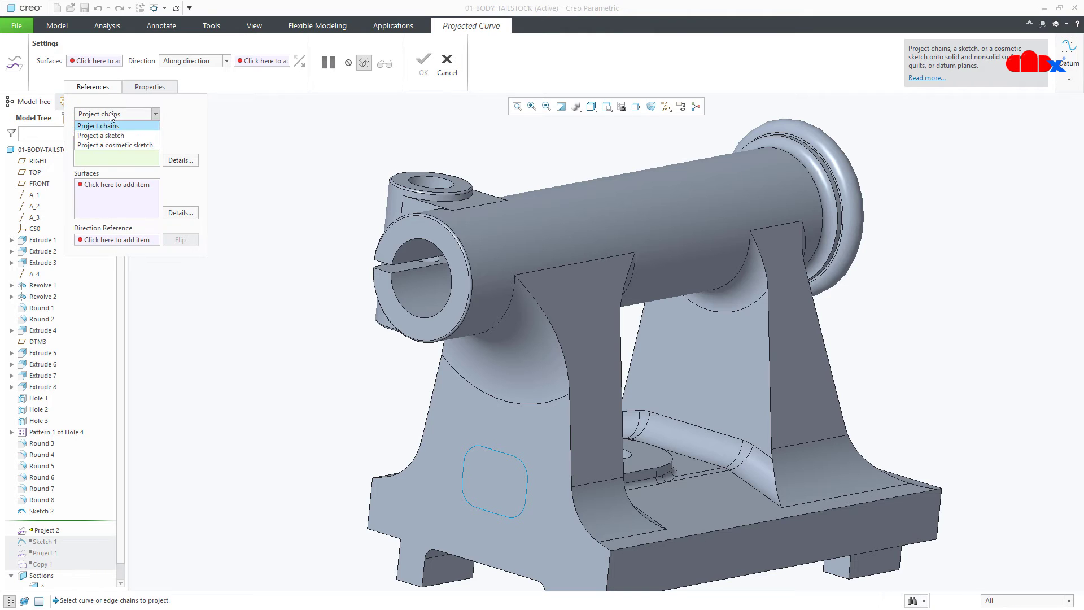
pyautogui.click(113, 135)
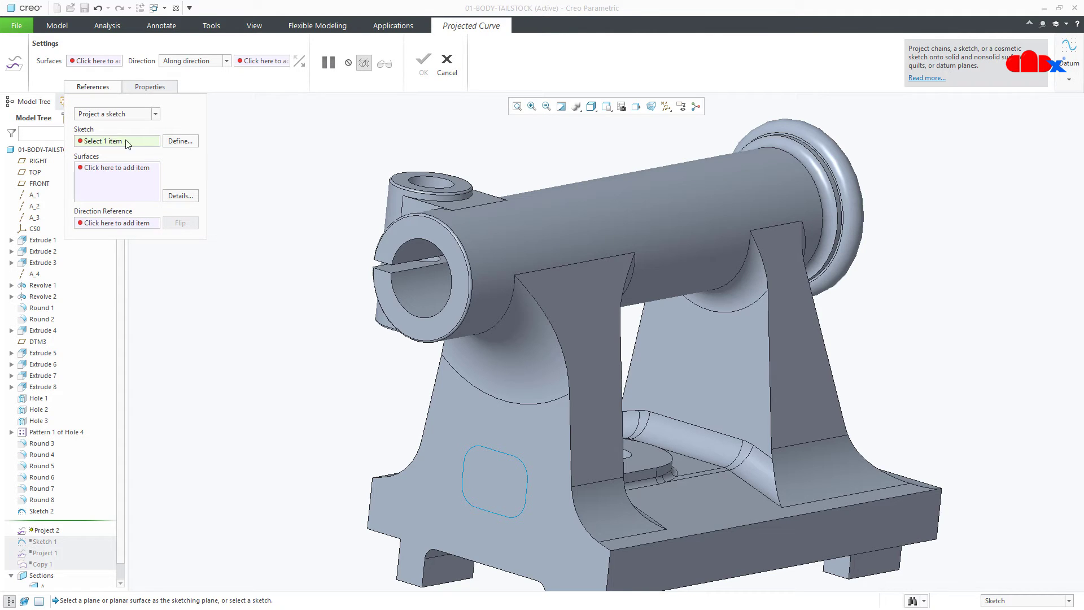
pyautogui.click(178, 142)
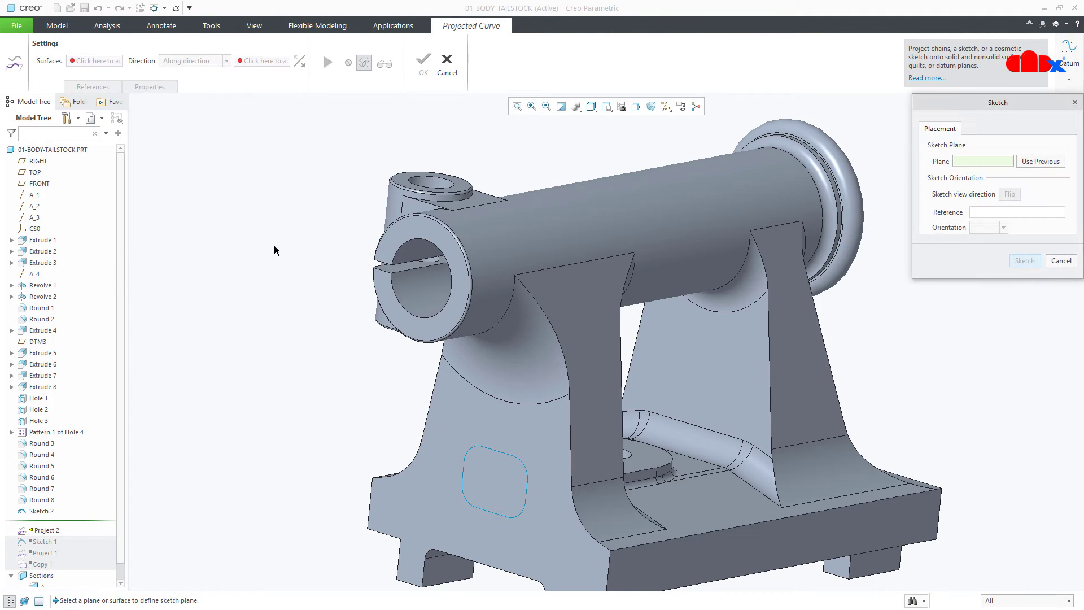
pyautogui.click(374, 309)
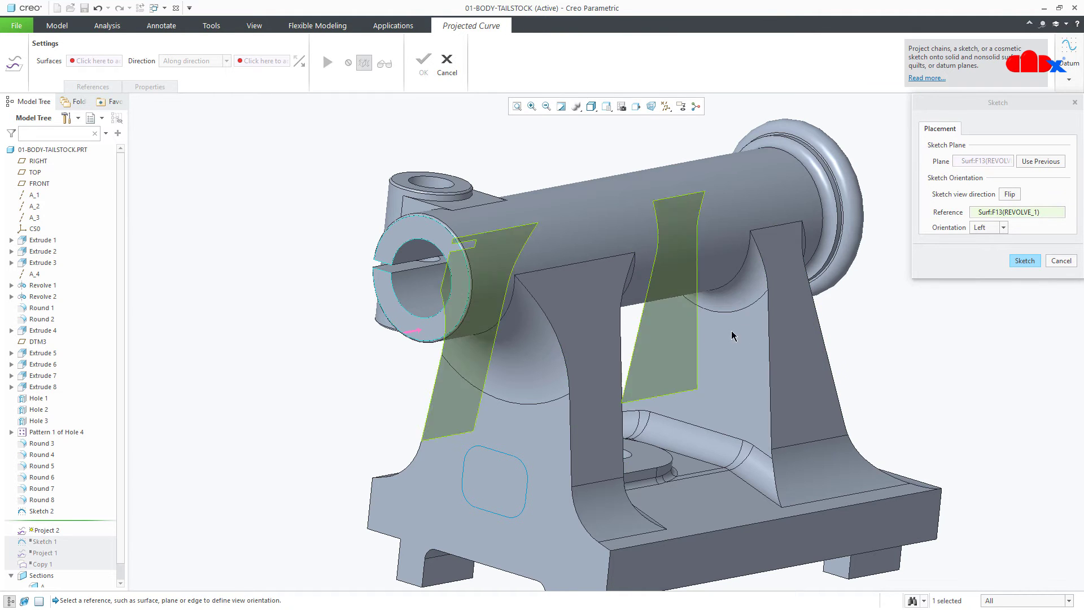
pyautogui.click(1025, 260)
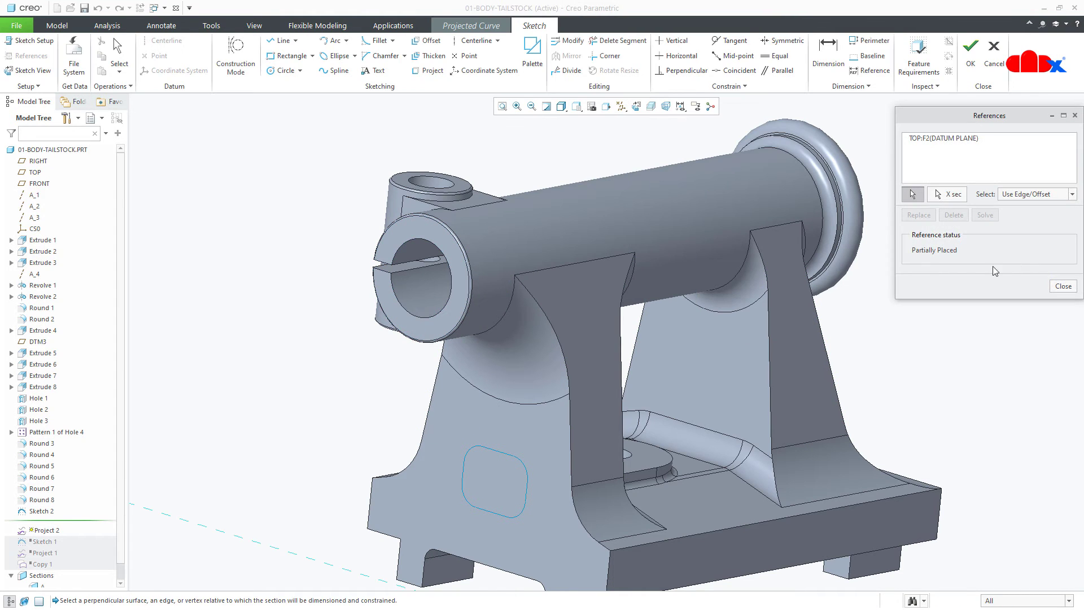
# Add the RIGHT plane as a sketch reference and draw a circle centred on it, about 101 above the TOP reference
pyautogui.click(42, 162)
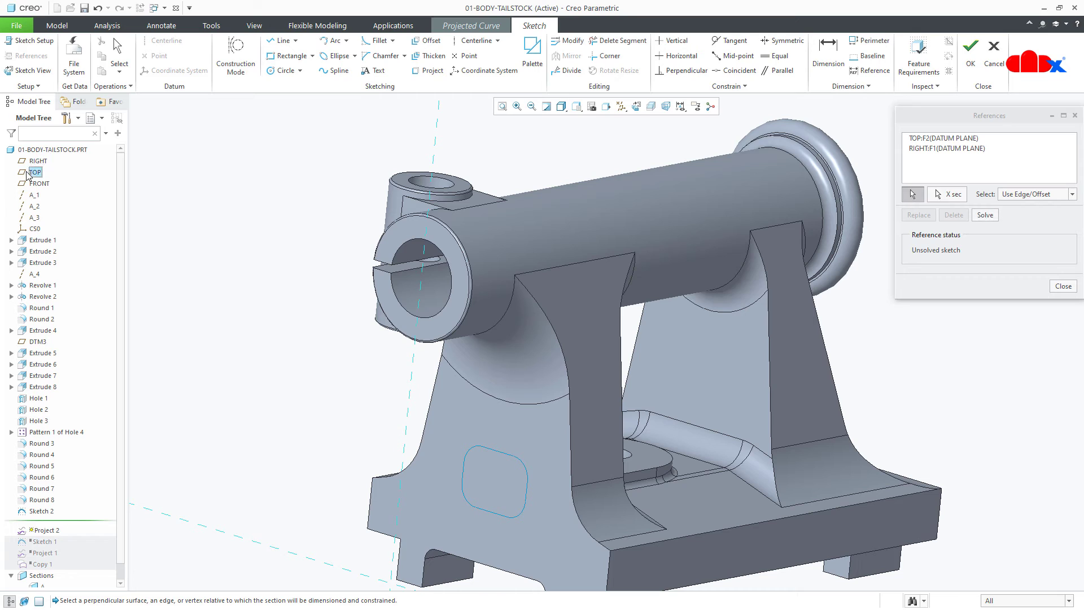
pyautogui.middleClick(232, 259)
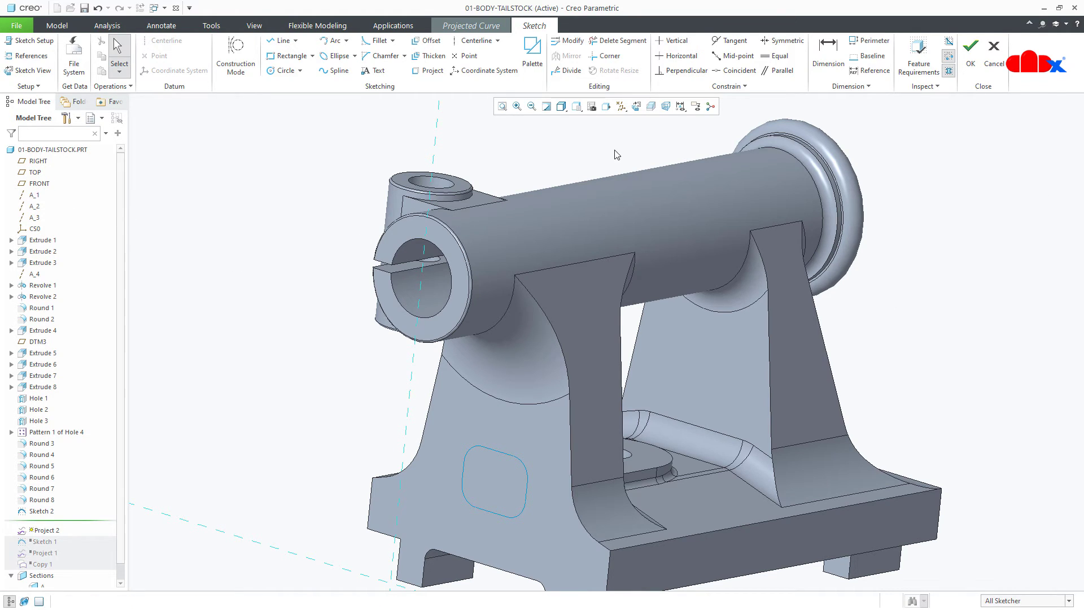
pyautogui.click(636, 107)
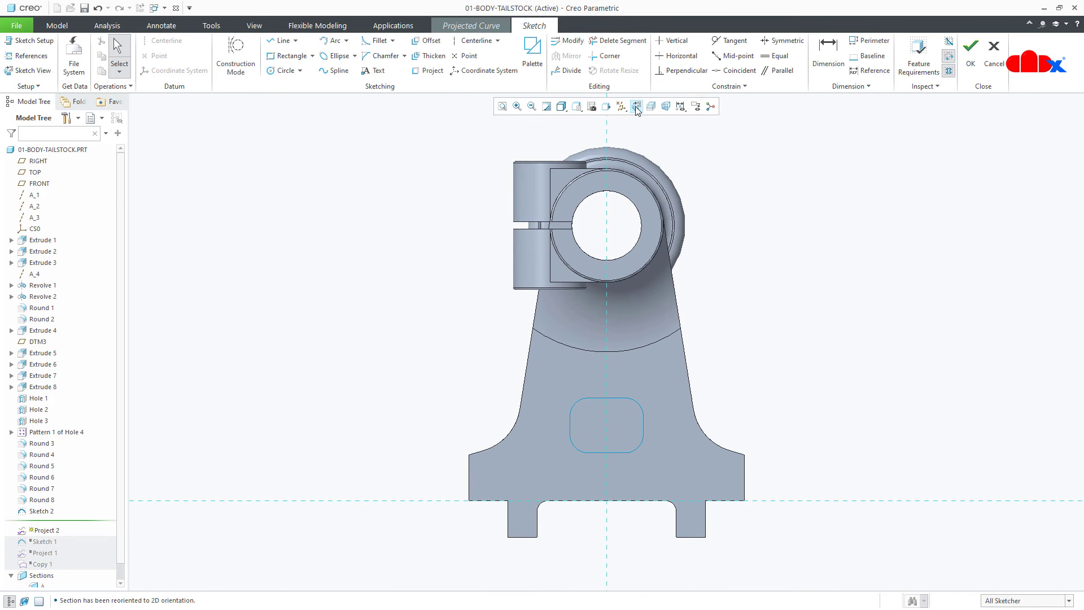
pyautogui.click(277, 73)
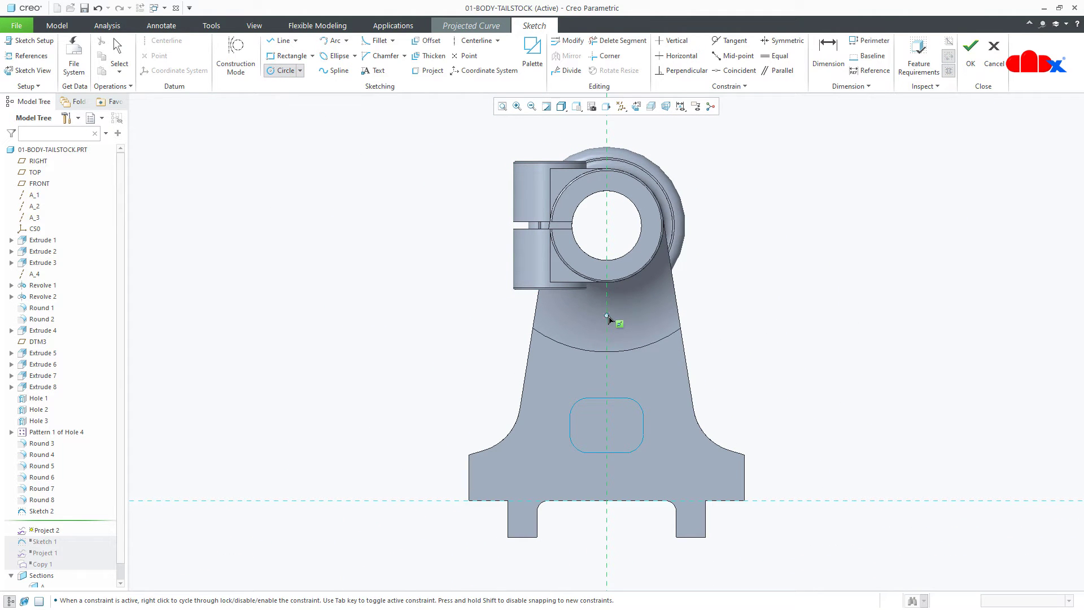
pyautogui.click(607, 315)
pyautogui.click(618, 340)
pyautogui.middleClick(617, 309)
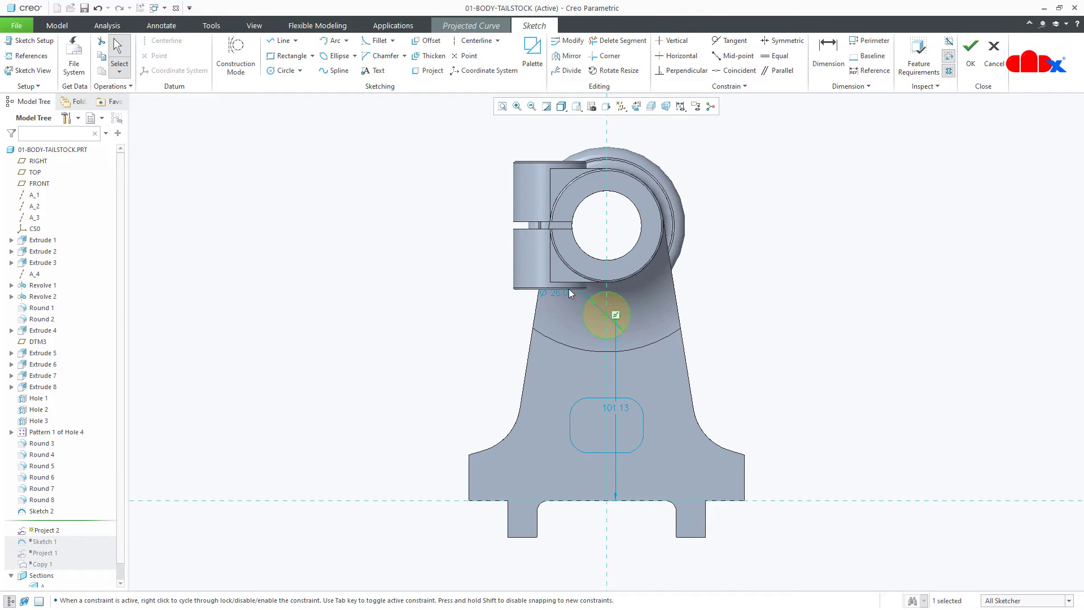
# Set the circle's diameter to 25 and its centre height to 100, and complete the sketch
pyautogui.doubleClick(568, 289)
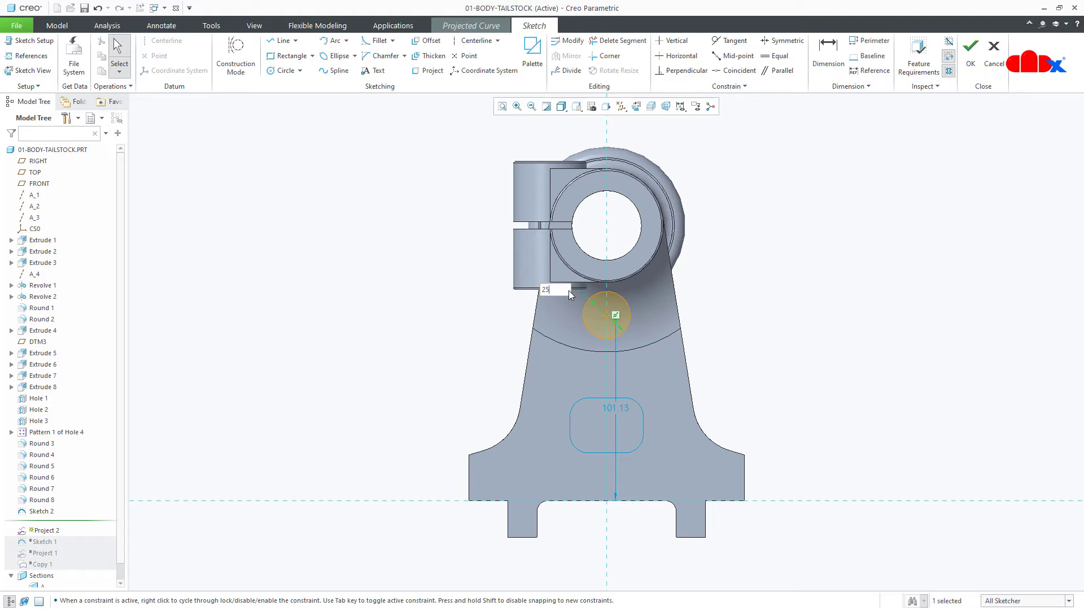
pyautogui.write('25')
pyautogui.press('Return')
pyautogui.doubleClick(616, 407)
pyautogui.write('100')
pyautogui.press('Return')
pyautogui.rightClick(616, 408)
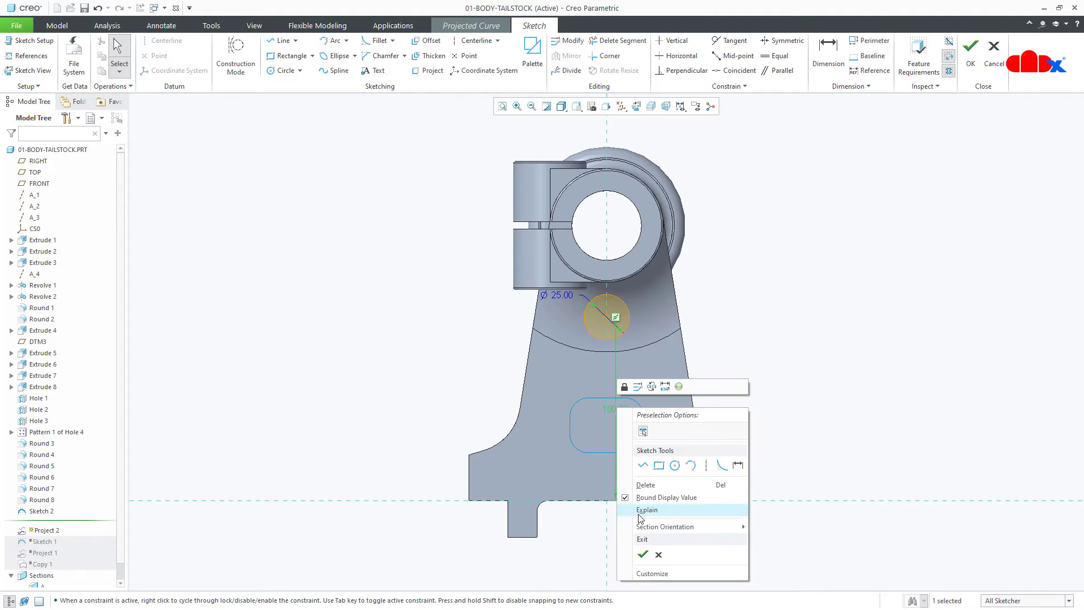
pyautogui.click(642, 554)
# Project the circle onto the concave round surface below the cylinder, using the front support's flat end face as the direction reference
pyautogui.hotkey('ctrl', 'd')
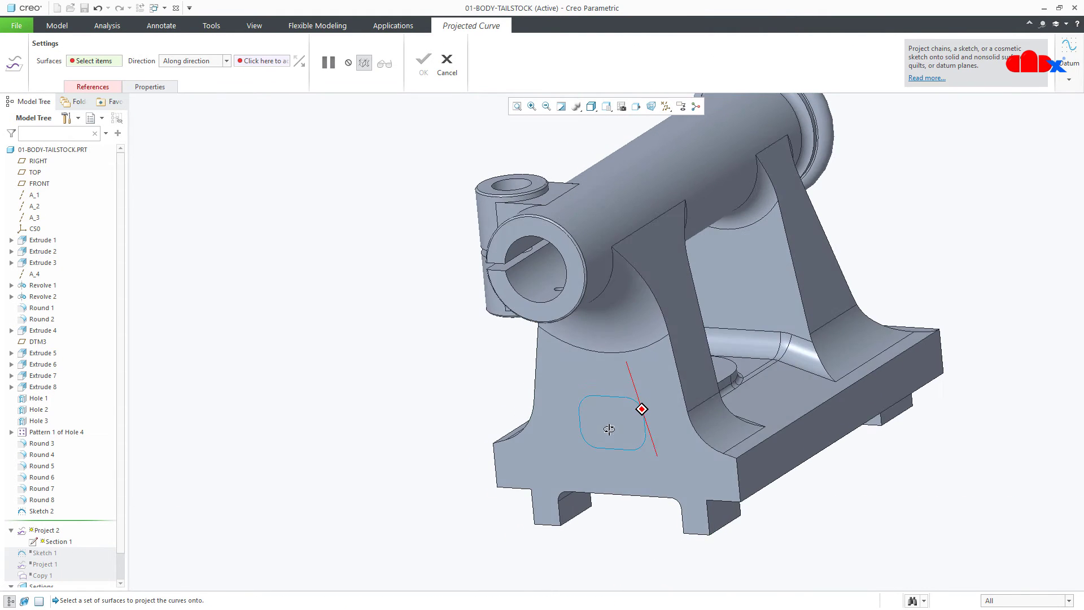
pyautogui.click(107, 89)
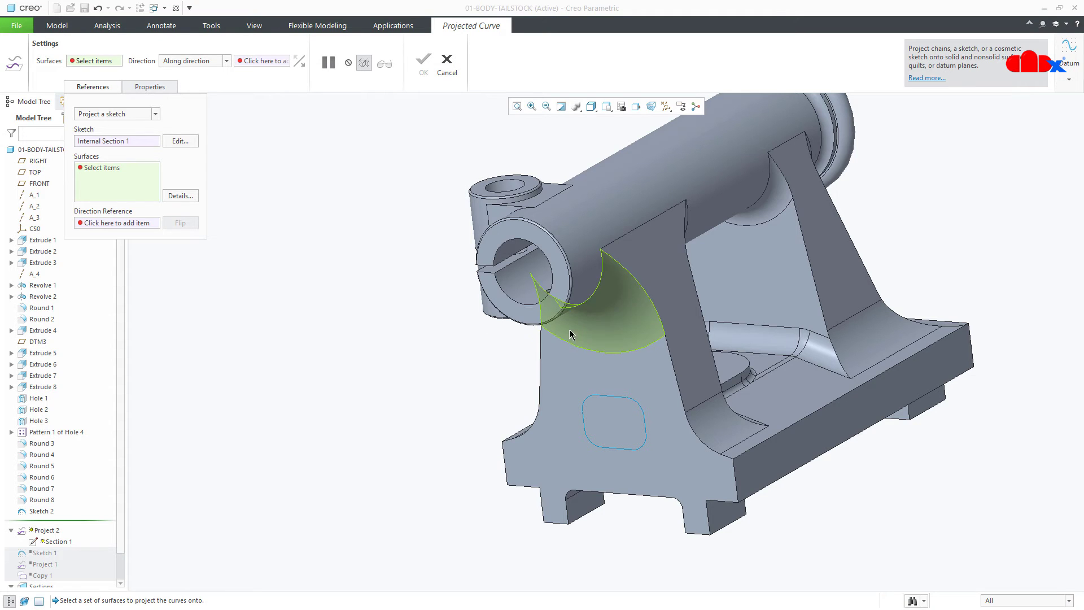
pyautogui.click(587, 327)
pyautogui.click(151, 223)
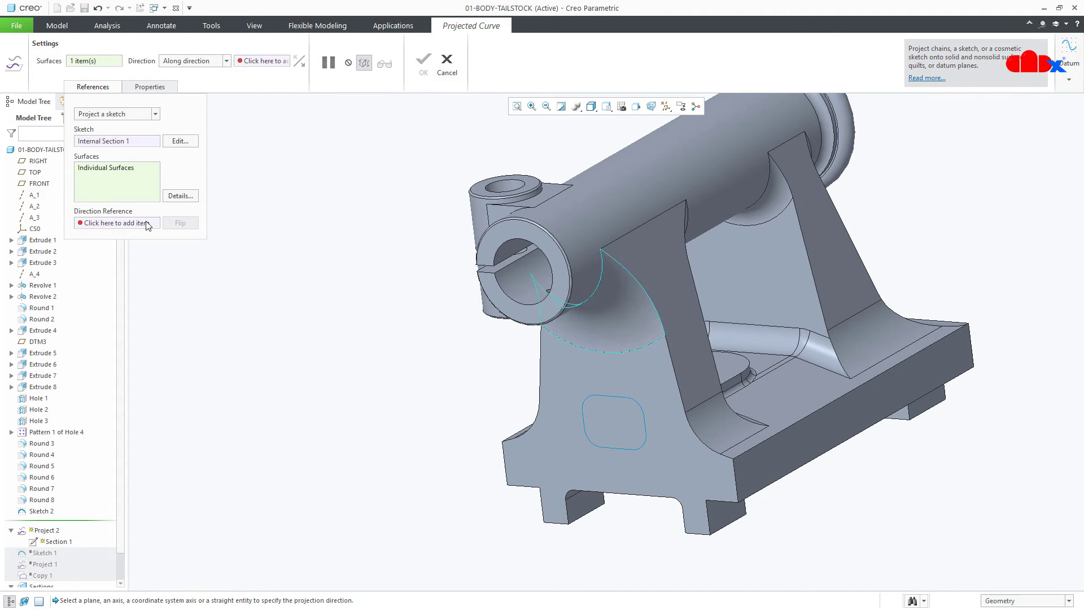
pyautogui.click(567, 376)
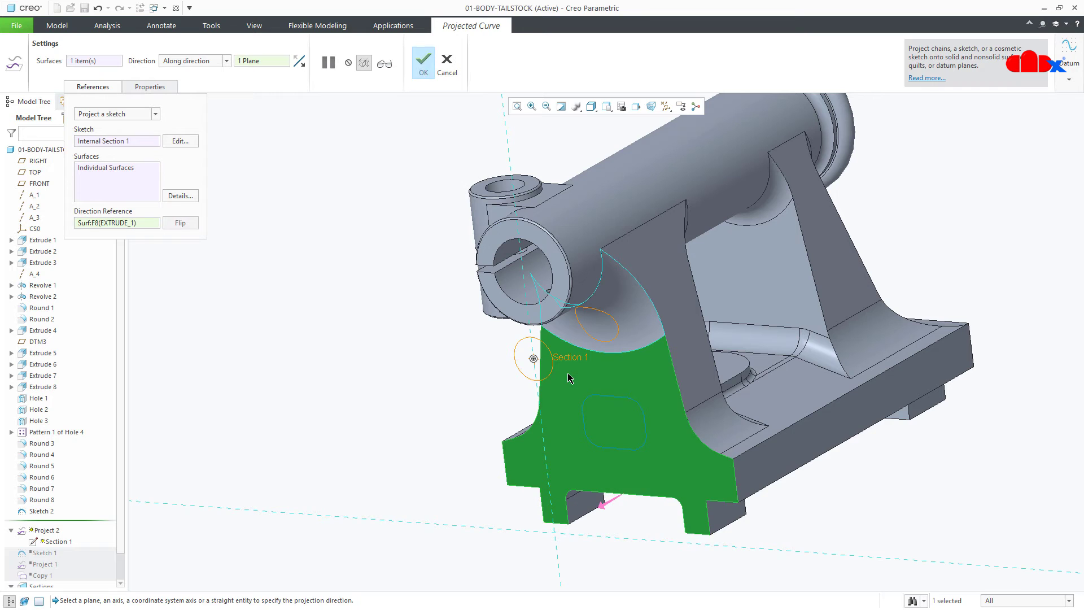
pyautogui.click(423, 60)
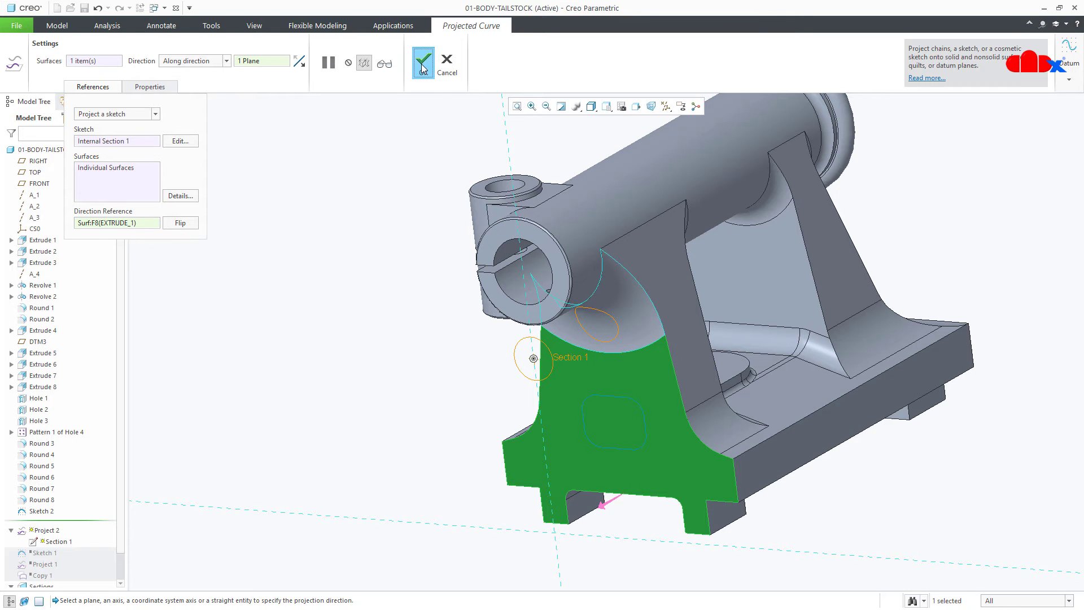
# Create a designated area inside the projected circle on the concave round surface, and restore the default orientation
pyautogui.moveTo(668, 319)
pyautogui.mouseDown(button='middle')
pyautogui.moveTo(700, 316)
pyautogui.moveTo(678, 339)
pyautogui.mouseUp(button='middle')
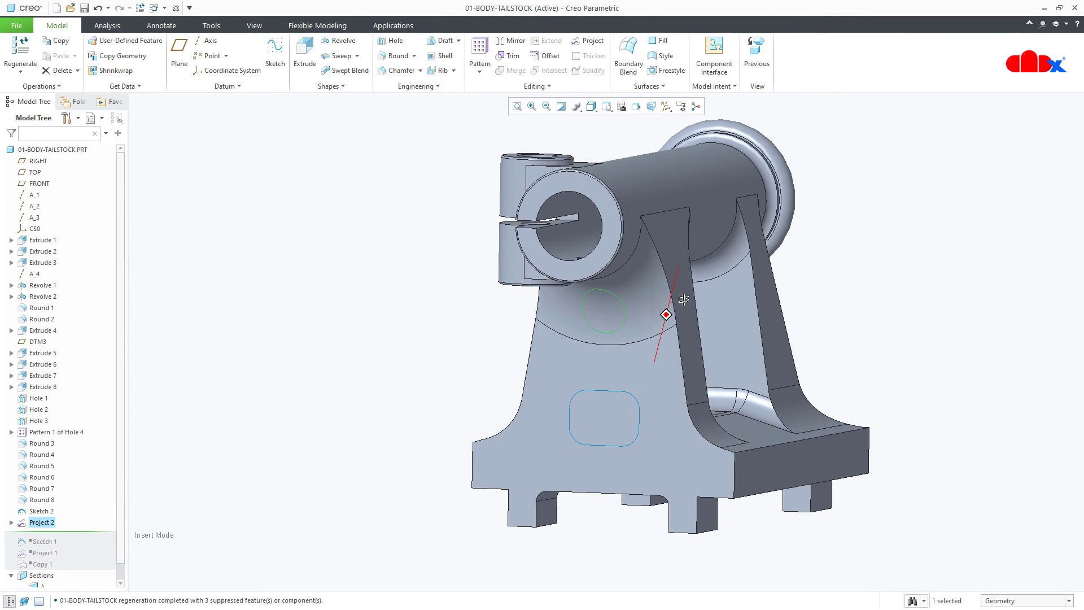
pyautogui.scroll(-3, 675, 345)
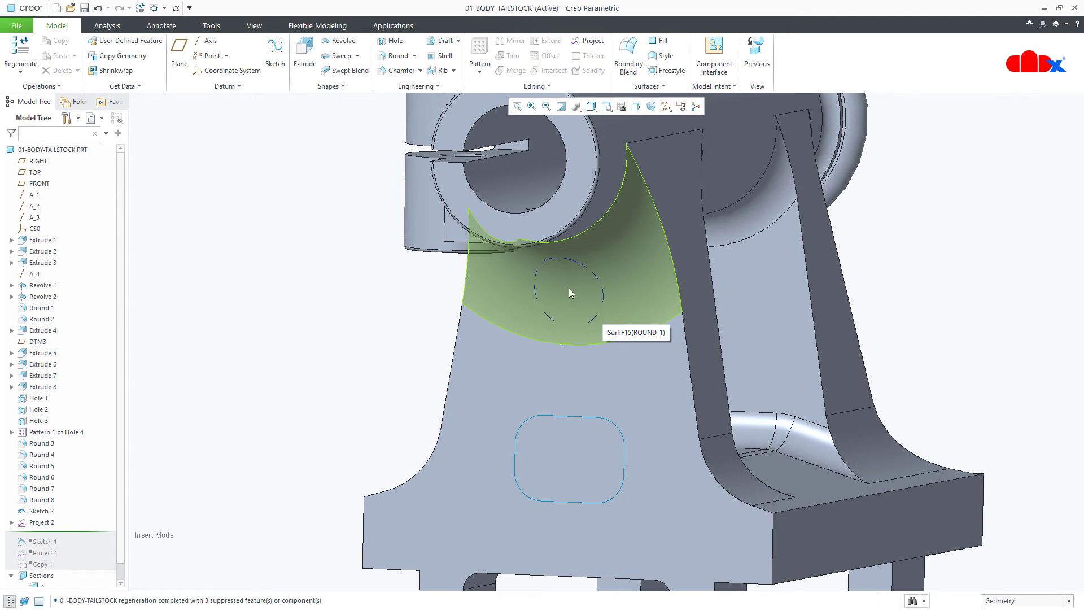
pyautogui.click(434, 86)
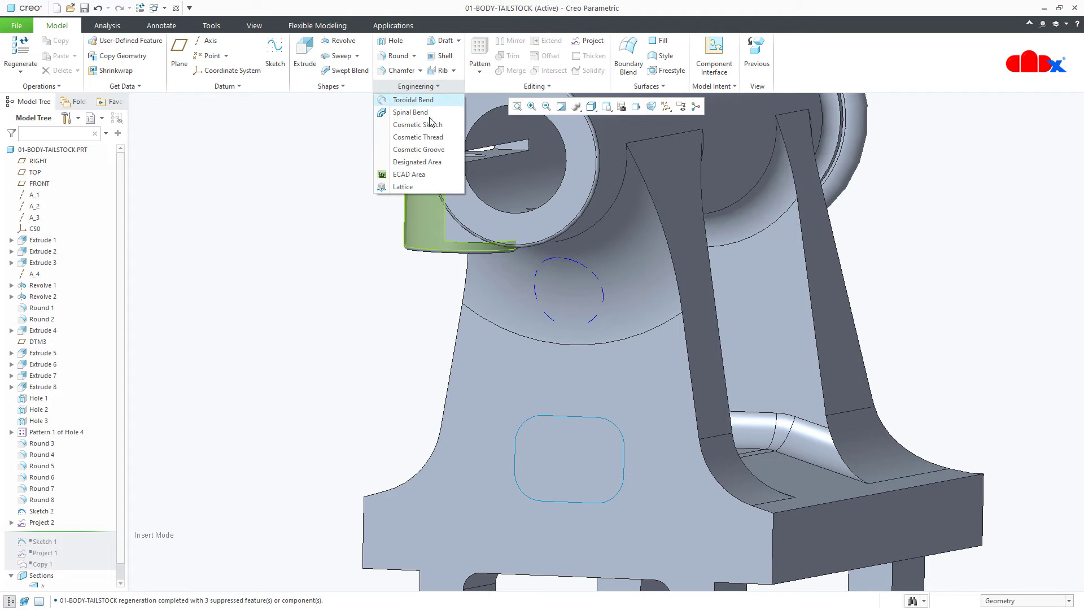
pyautogui.click(420, 161)
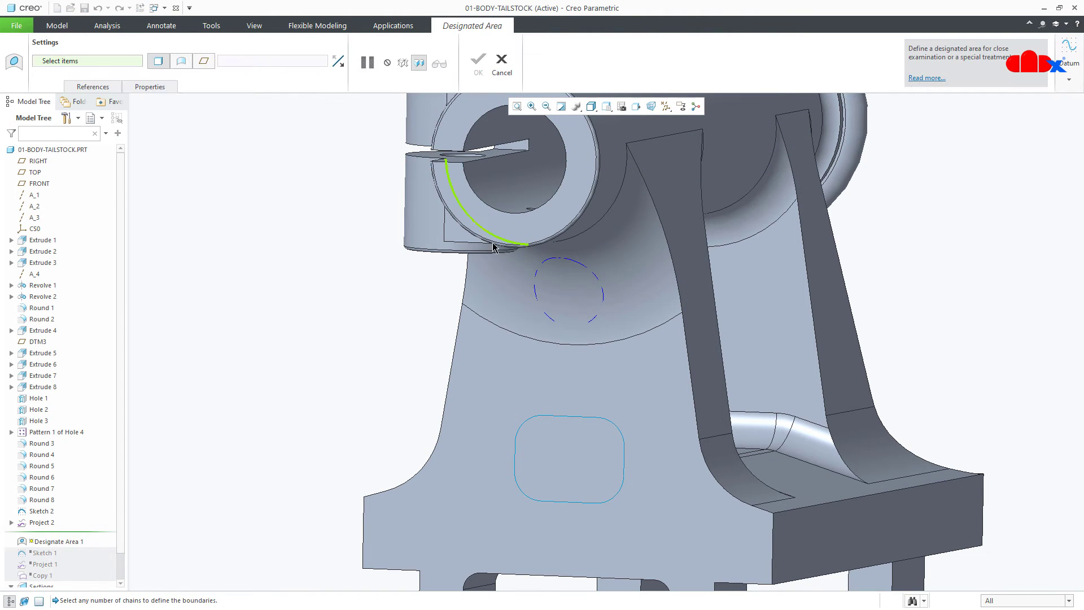
pyautogui.click(535, 282)
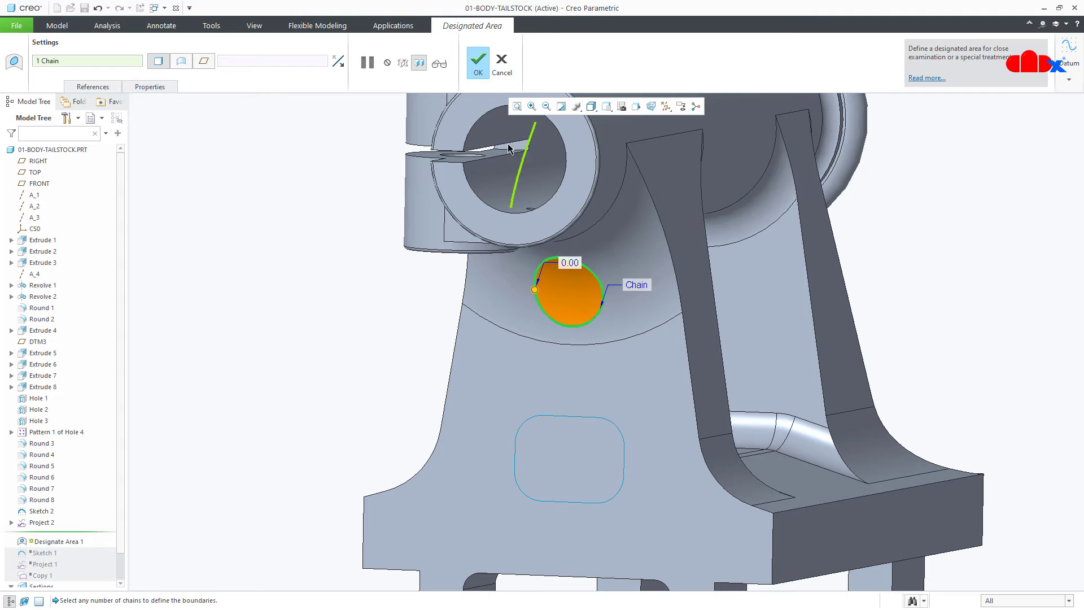
pyautogui.click(478, 62)
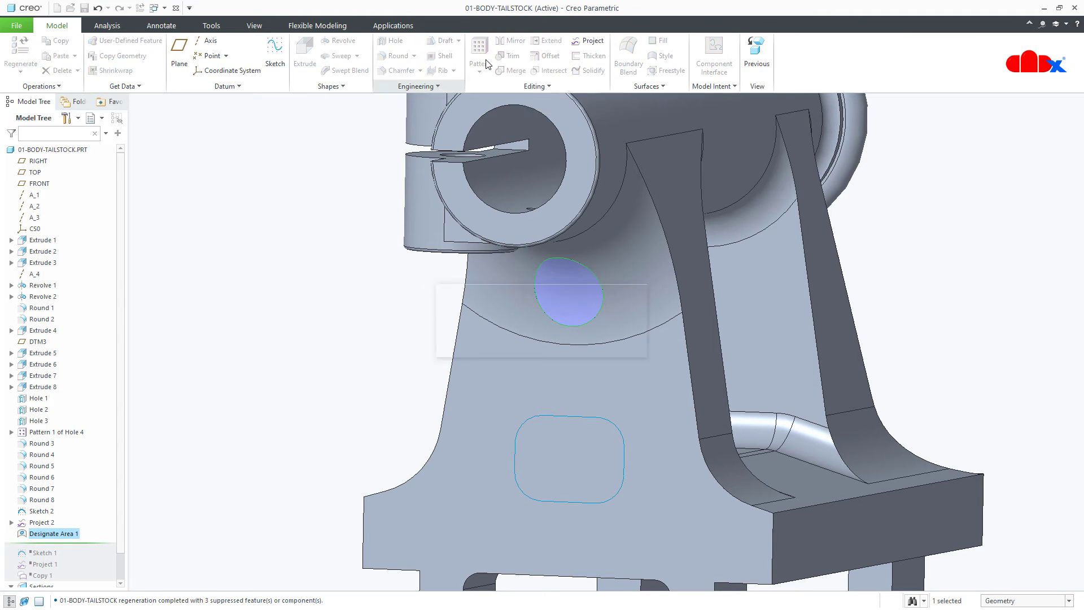
pyautogui.click(409, 364)
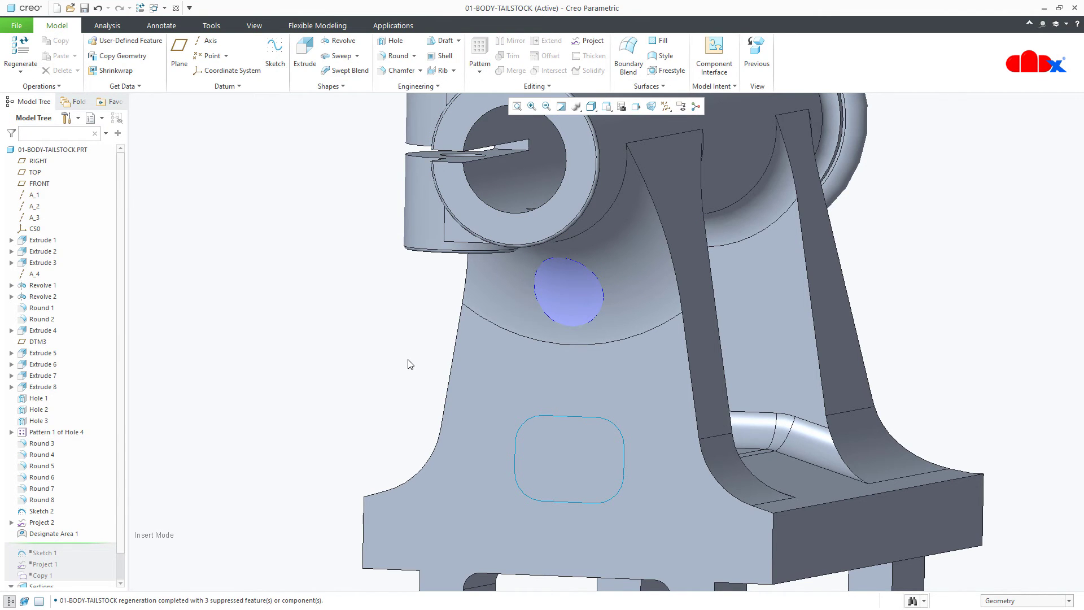
pyautogui.hotkey('ctrl', 'd')
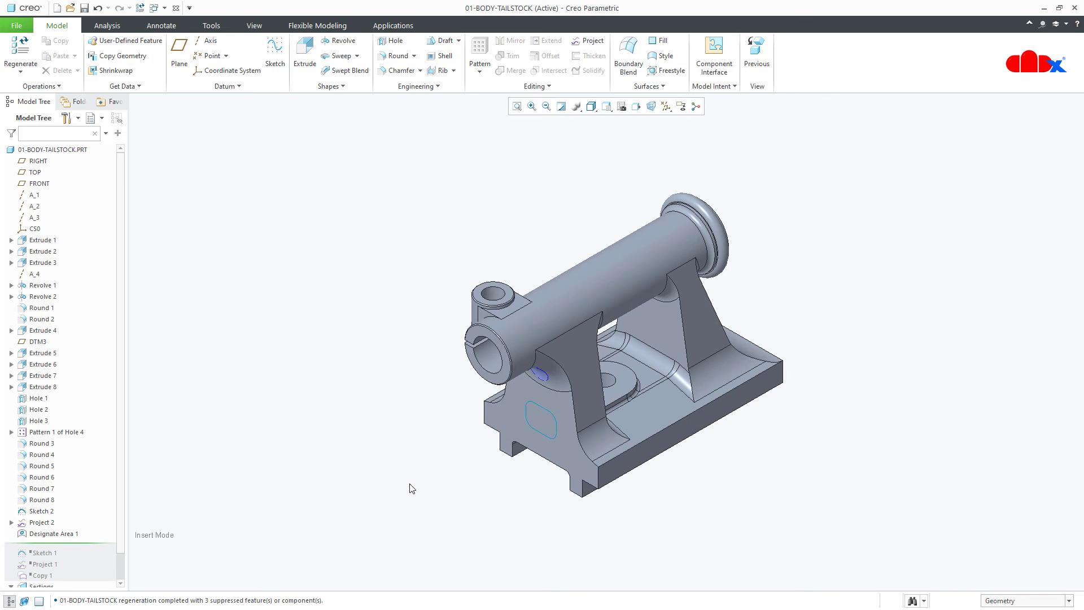
# Delete the designated area inside the projected circle and move the feature insertion point back to before Sketch 2
pyautogui.click(66, 533)
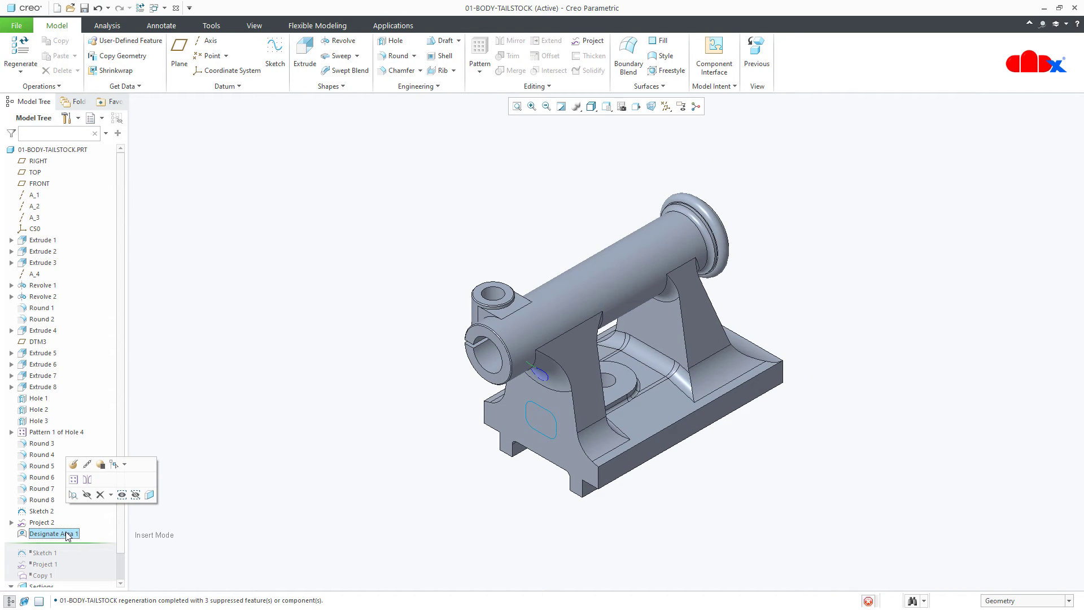
pyautogui.click(100, 494)
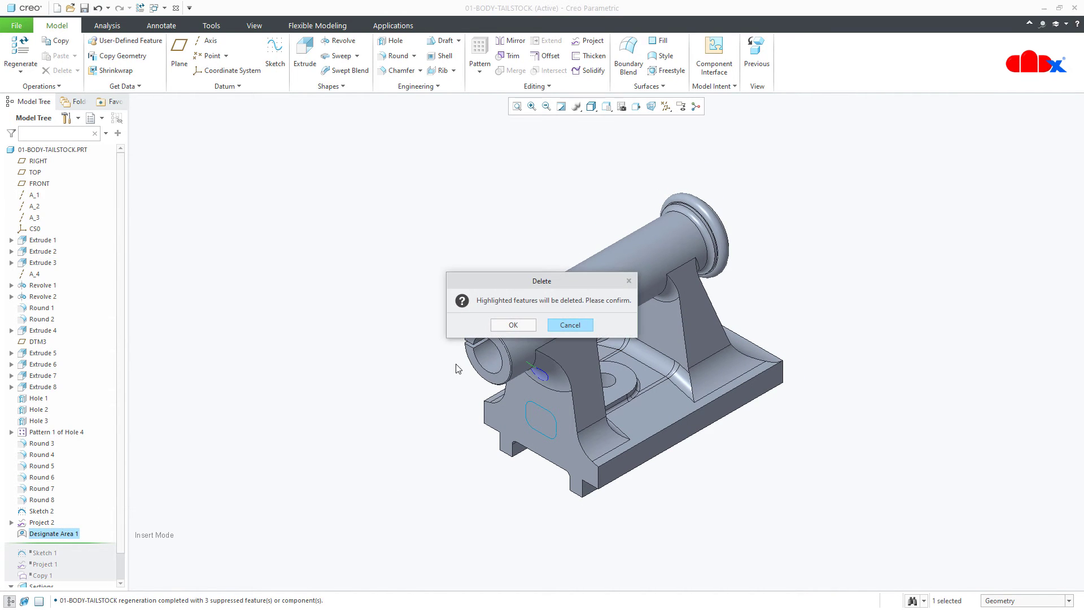
pyautogui.click(513, 324)
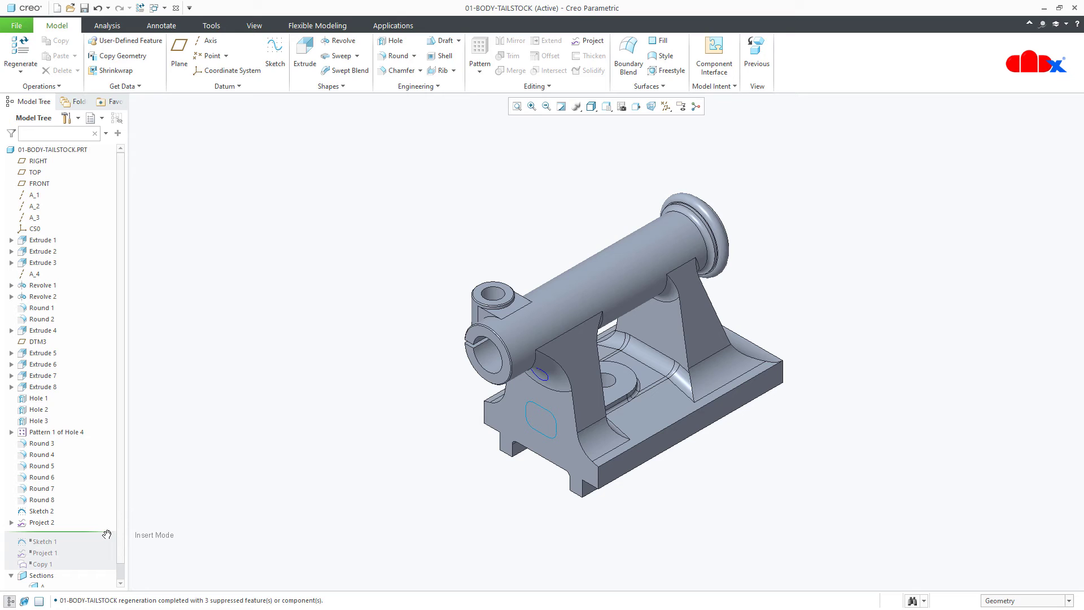
pyautogui.moveTo(107, 534); pyautogui.dragTo(108, 506)
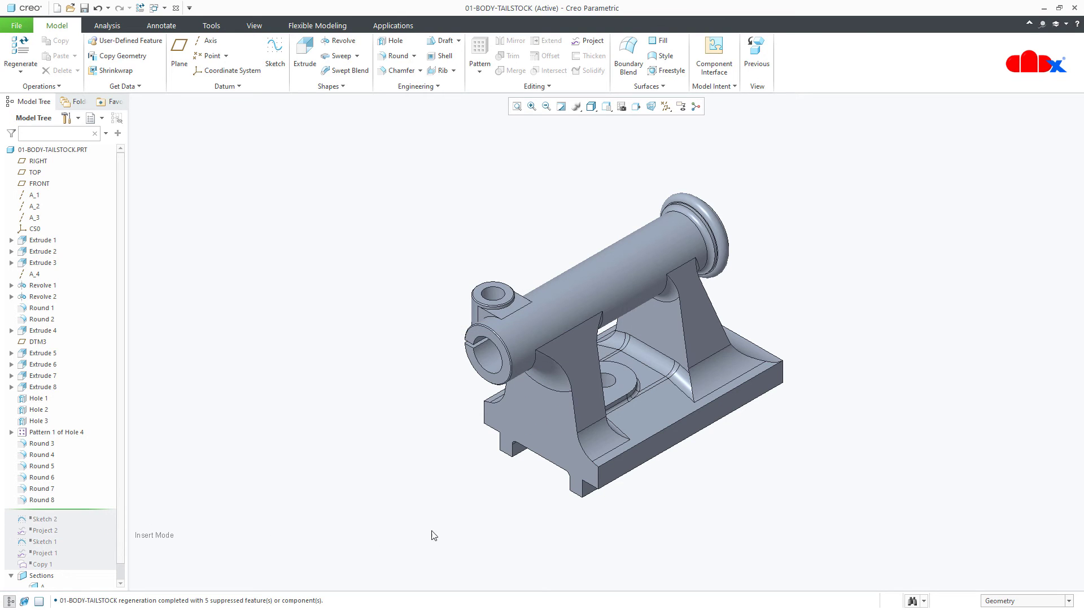
# Copy the concave round surface below the cylinder at the front support as a separate quilt
pyautogui.click(556, 388)
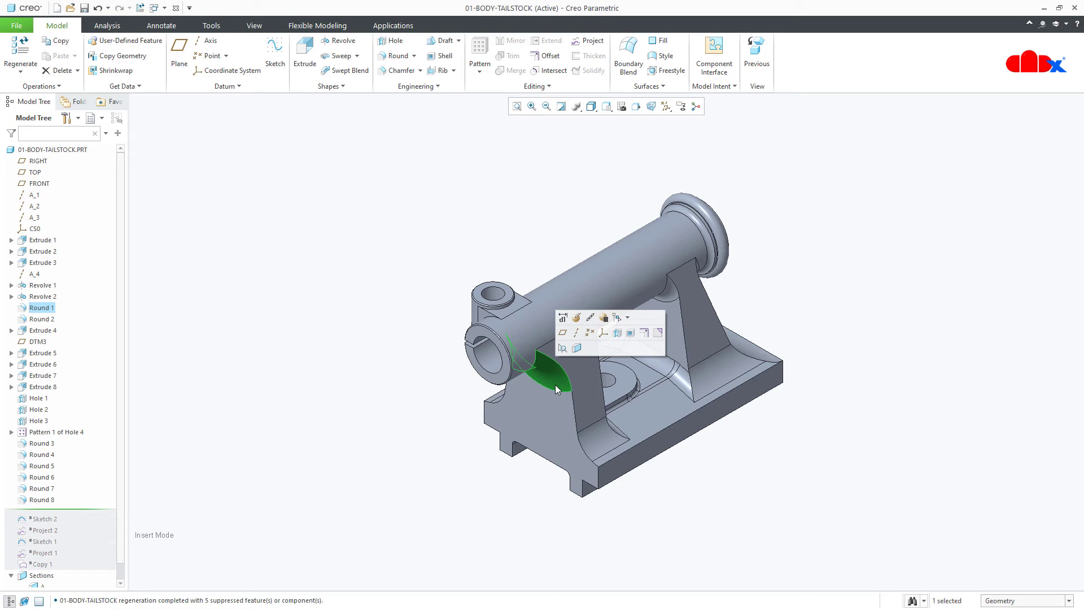
pyautogui.hotkey('ctrl', 'c')
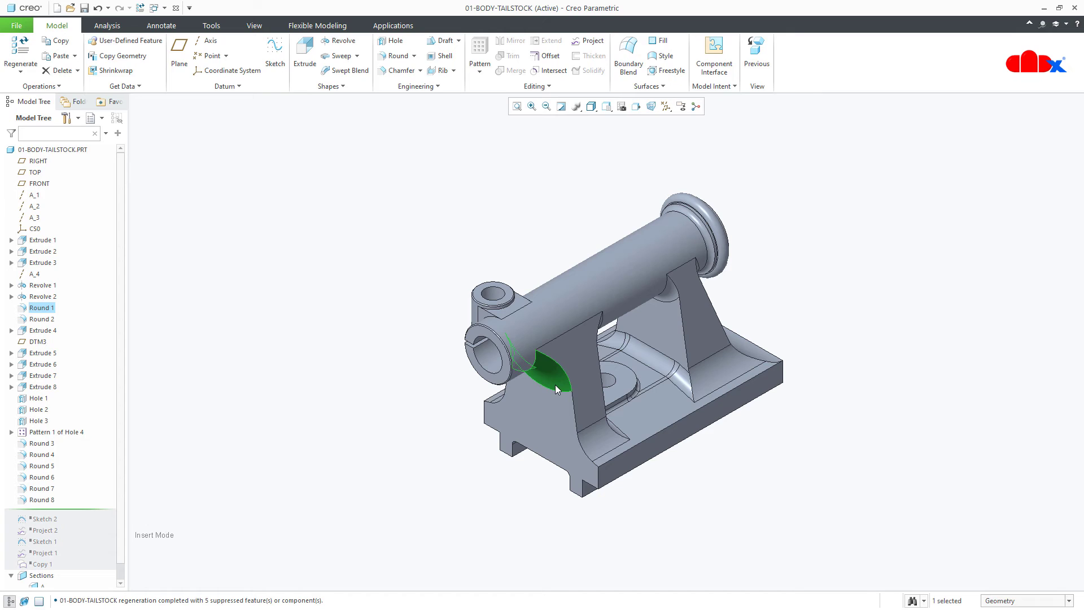
pyautogui.hotkey('ctrl', 'v')
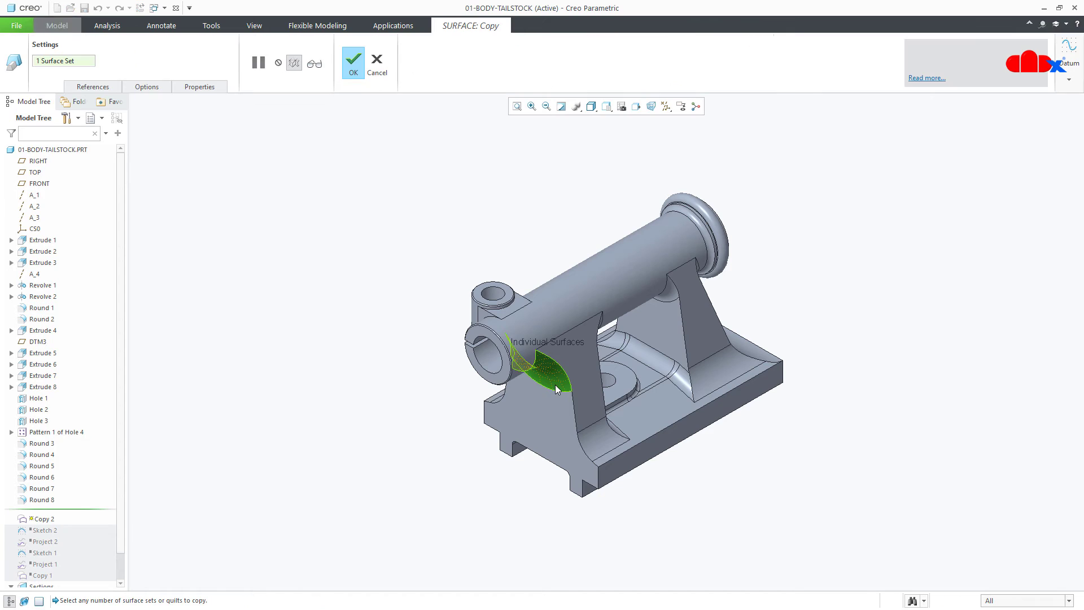
pyautogui.click(356, 65)
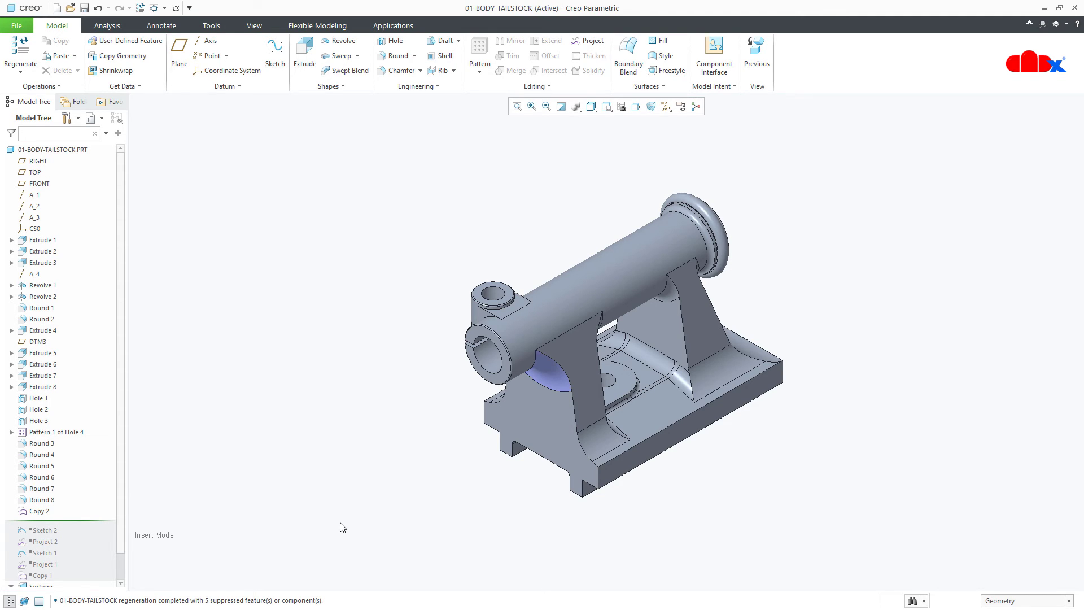
# Create a designated area lying on the copied quilt, using the quilt's lower front edge as its boundary chain
pyautogui.click(427, 86)
pyautogui.click(411, 164)
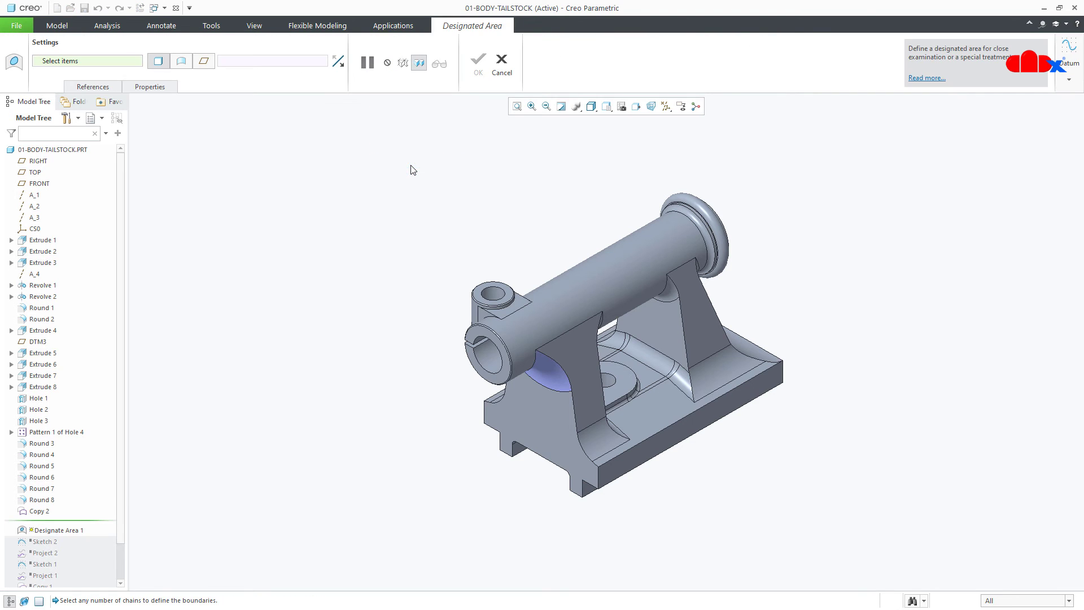
pyautogui.click(186, 63)
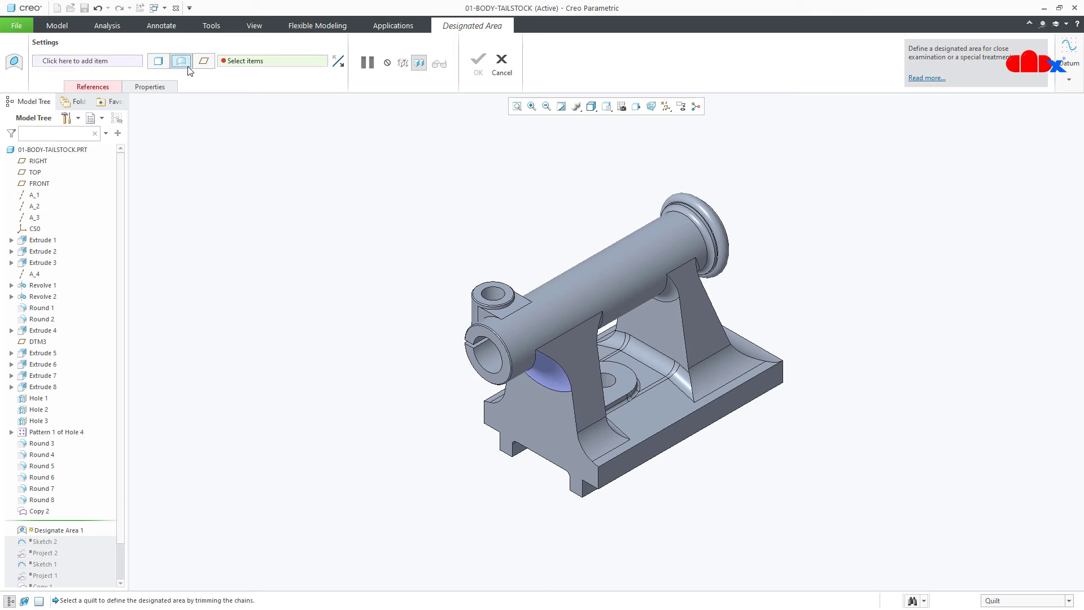
pyautogui.click(545, 380)
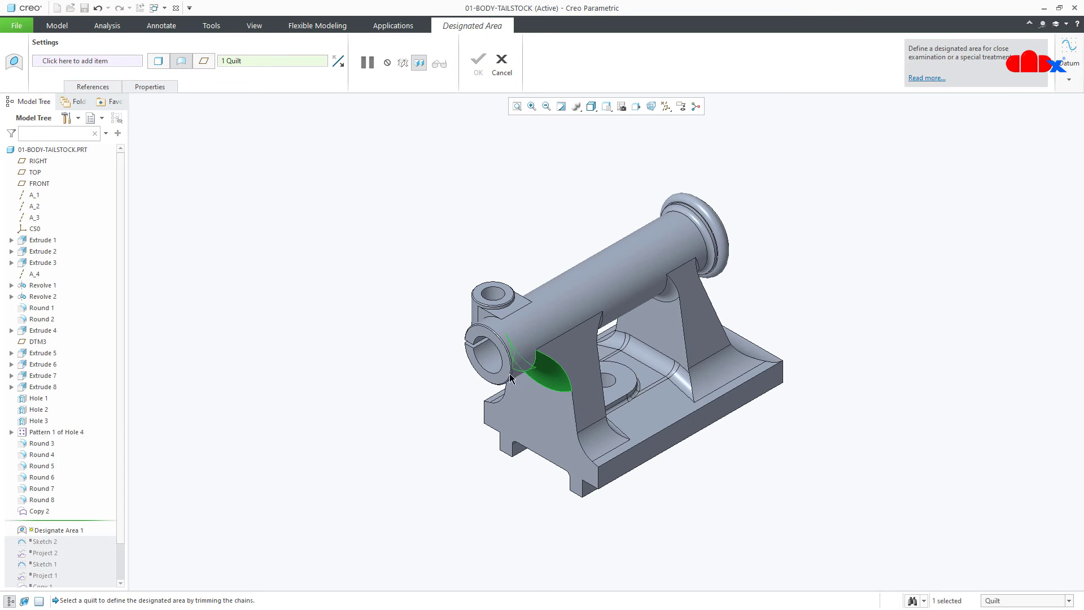
pyautogui.click(101, 88)
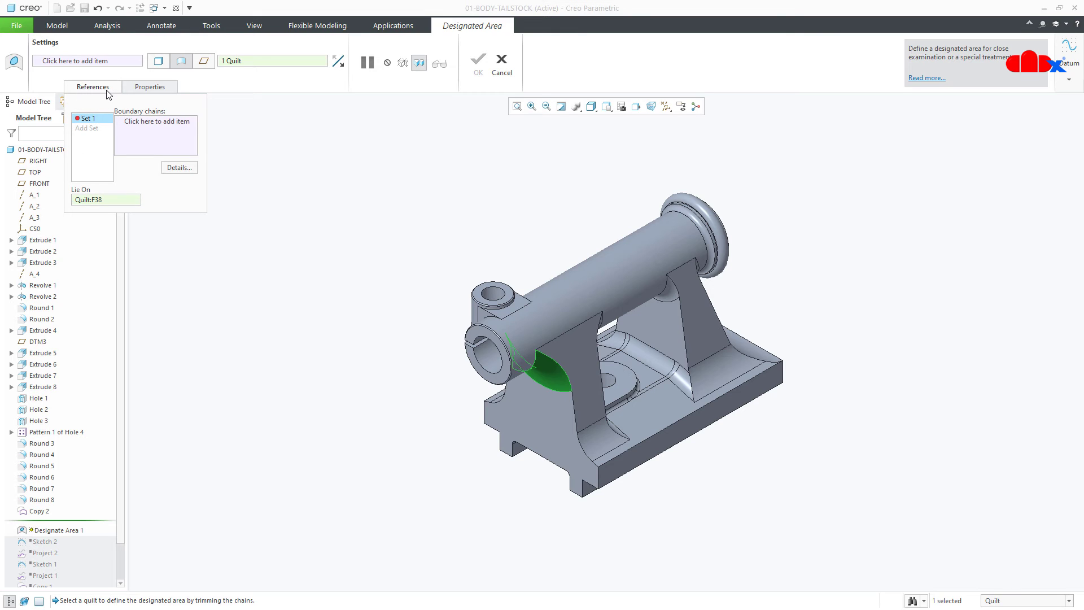
pyautogui.click(137, 129)
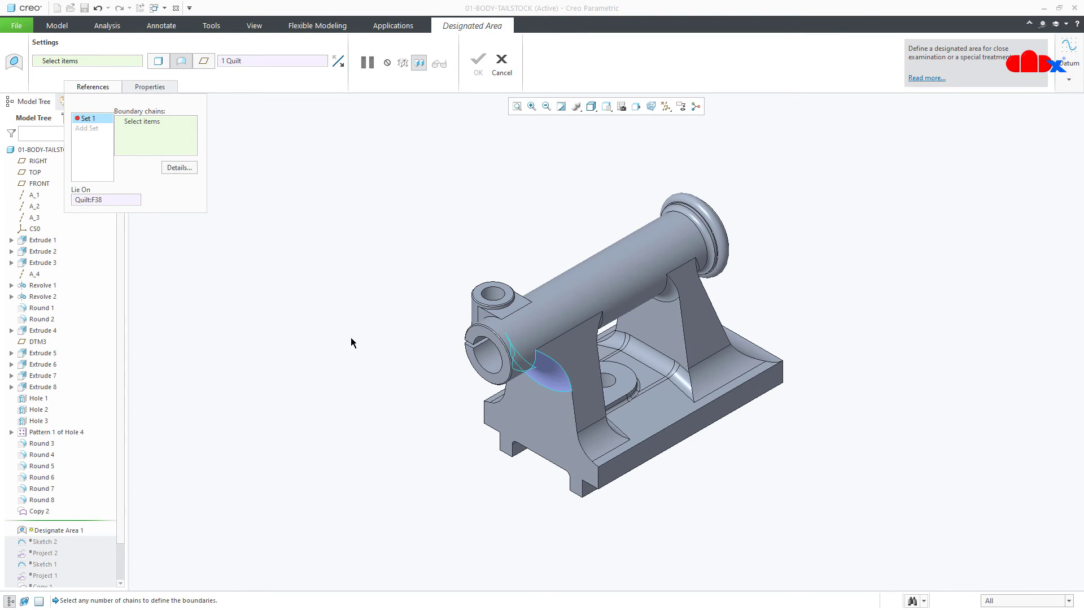
pyautogui.click(546, 392)
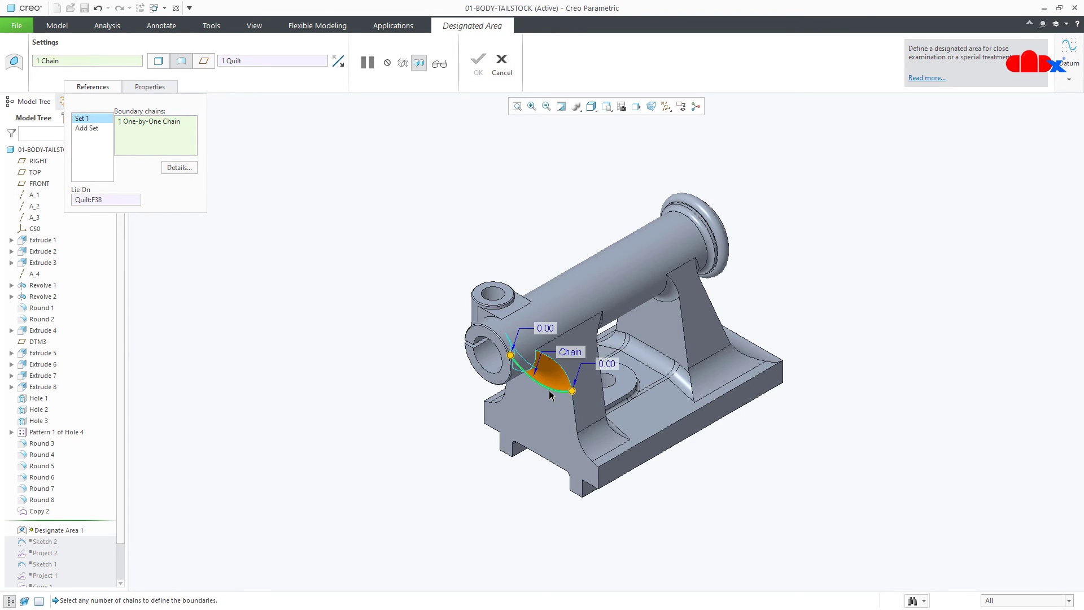
pyautogui.click(477, 63)
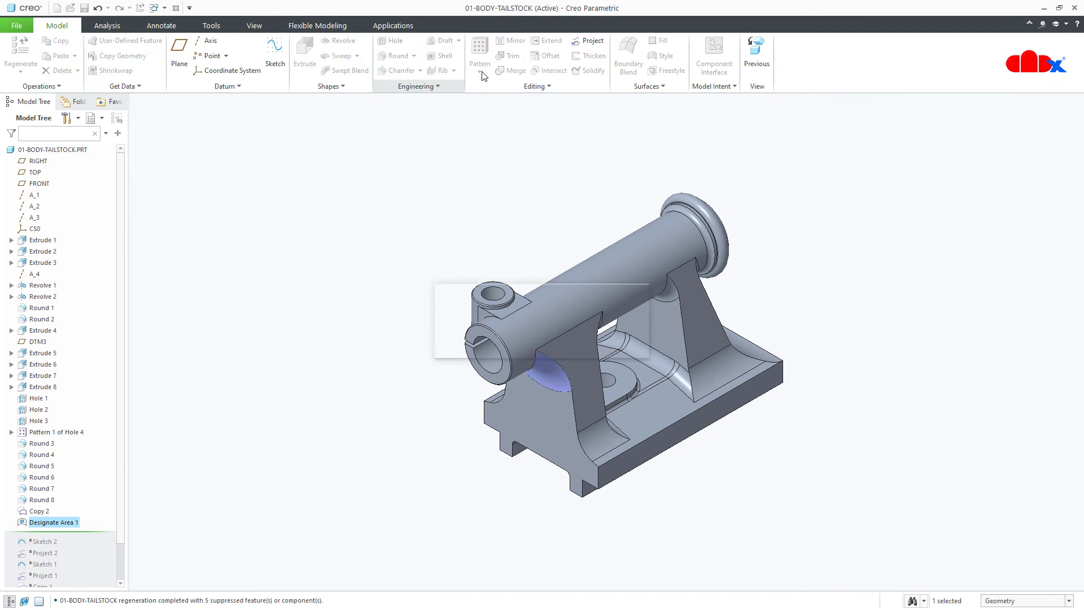
pyautogui.click(408, 430)
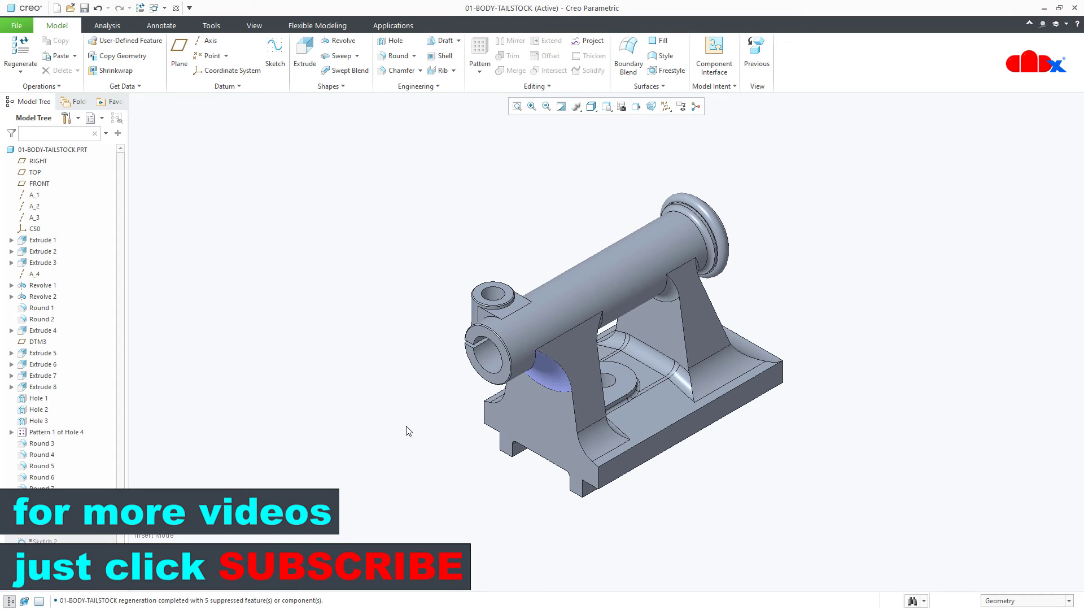
# Examine the tailstock views in the 01-BODY-TAILSTOCK.DRW drawing and return to the part
pyautogui.click(163, 9)
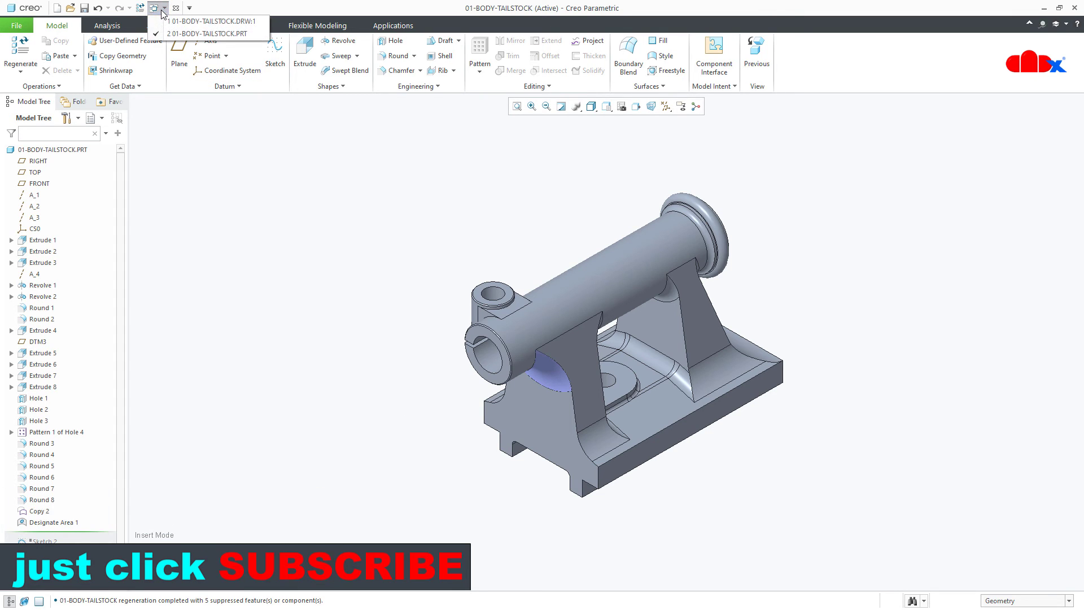
pyautogui.click(209, 21)
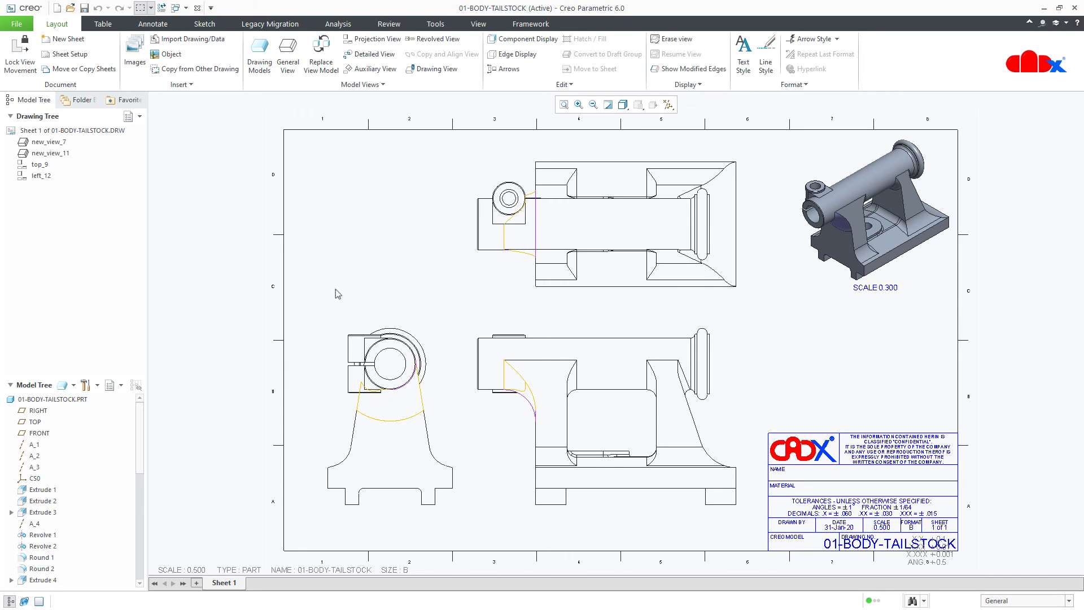
pyautogui.click(186, 8)
pyautogui.click(193, 32)
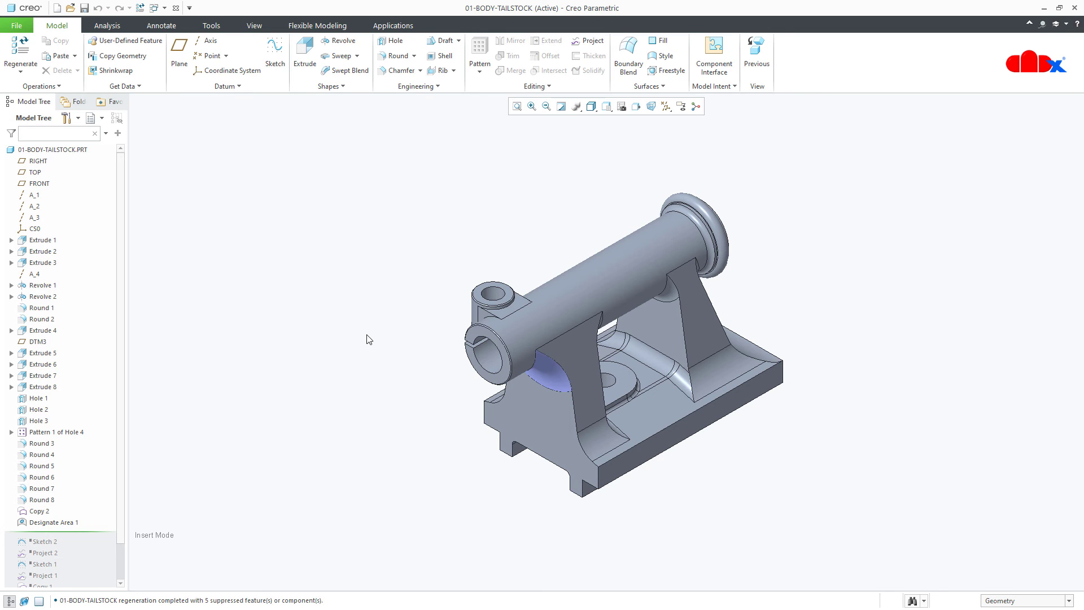
# Add an annotation feature with a leader note reading "Special treatment" attached to the designated area, and turn on the annotation display
pyautogui.click(166, 29)
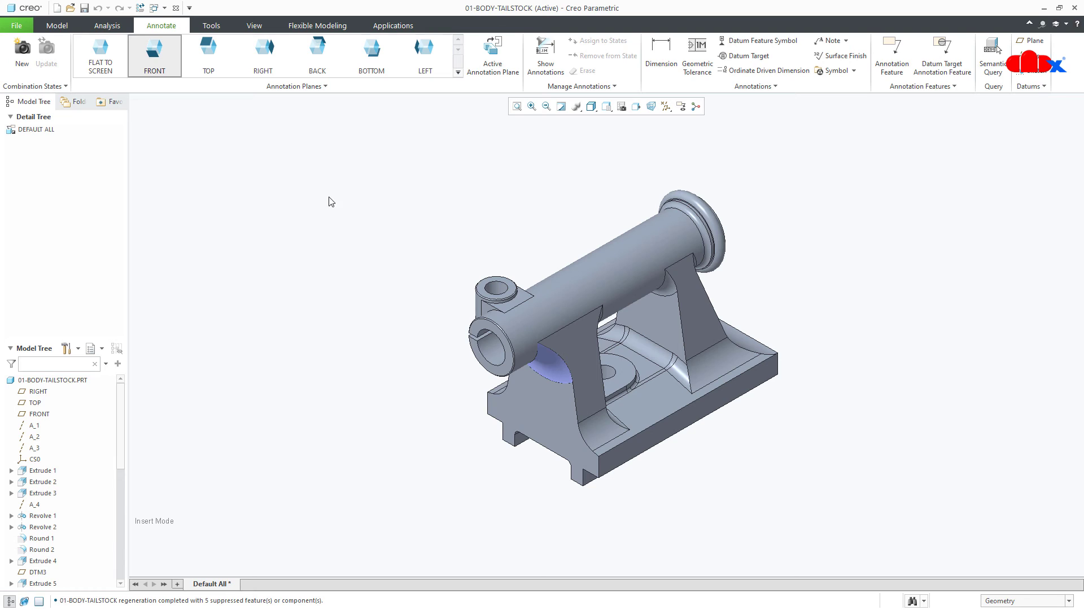
pyautogui.click(891, 67)
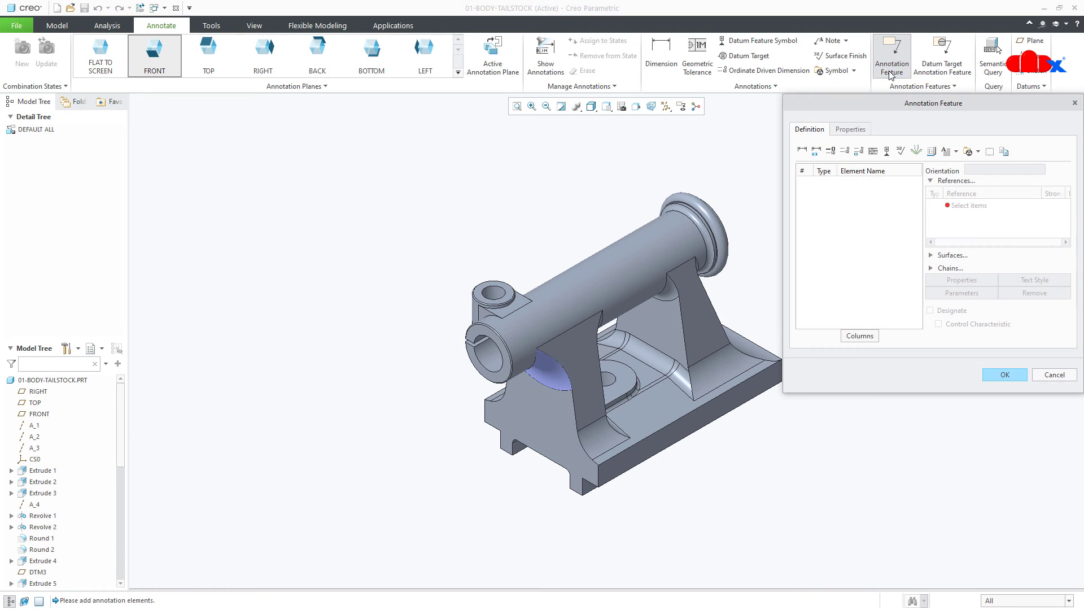
pyautogui.click(956, 153)
pyautogui.click(946, 194)
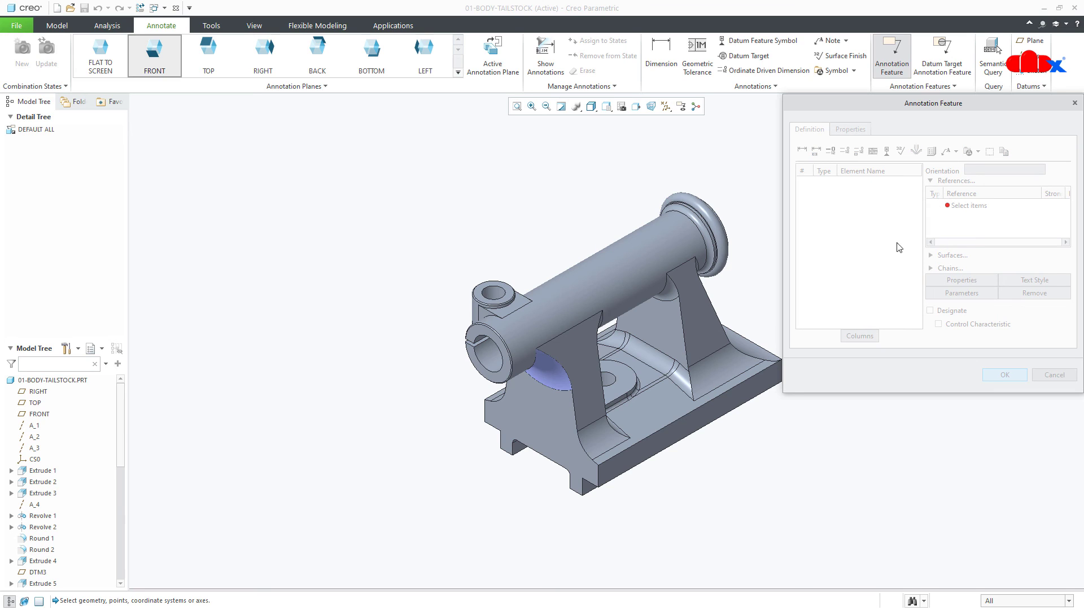
pyautogui.click(555, 374)
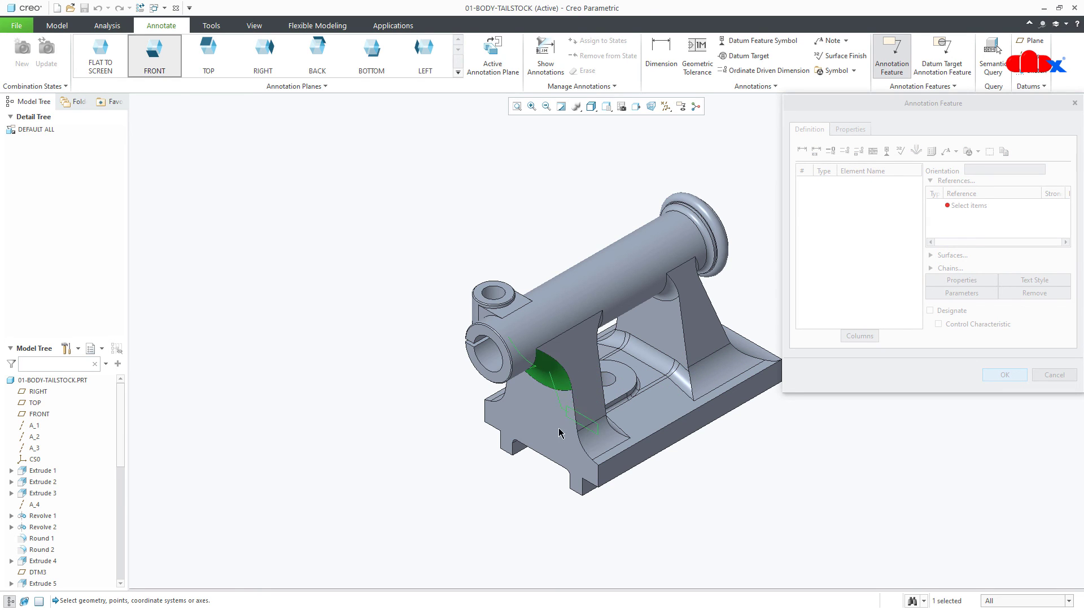
pyautogui.click(572, 339)
pyautogui.write('Special')
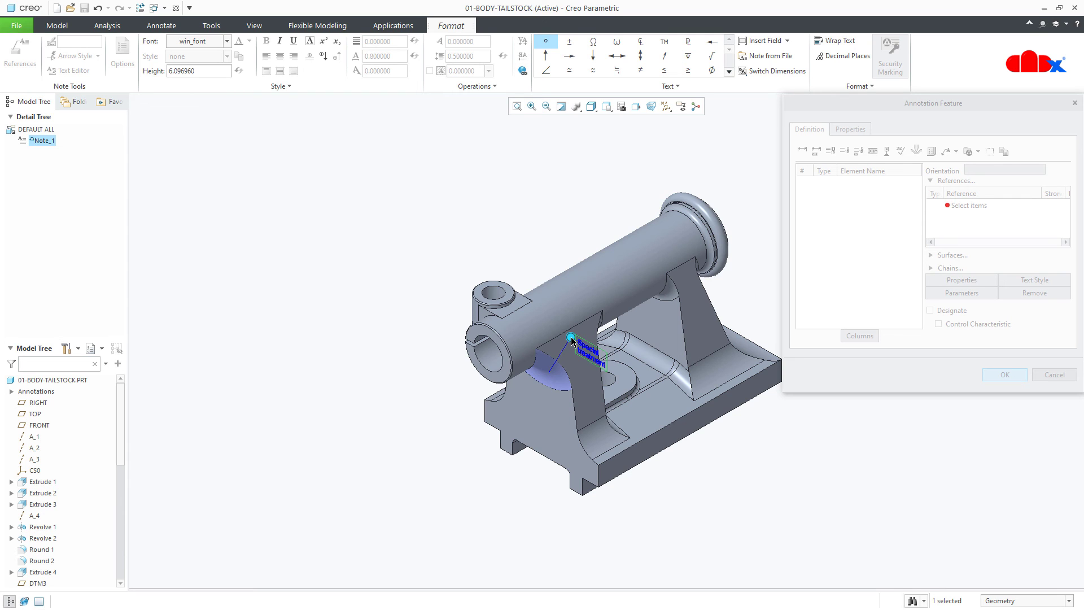
pyautogui.click(575, 338)
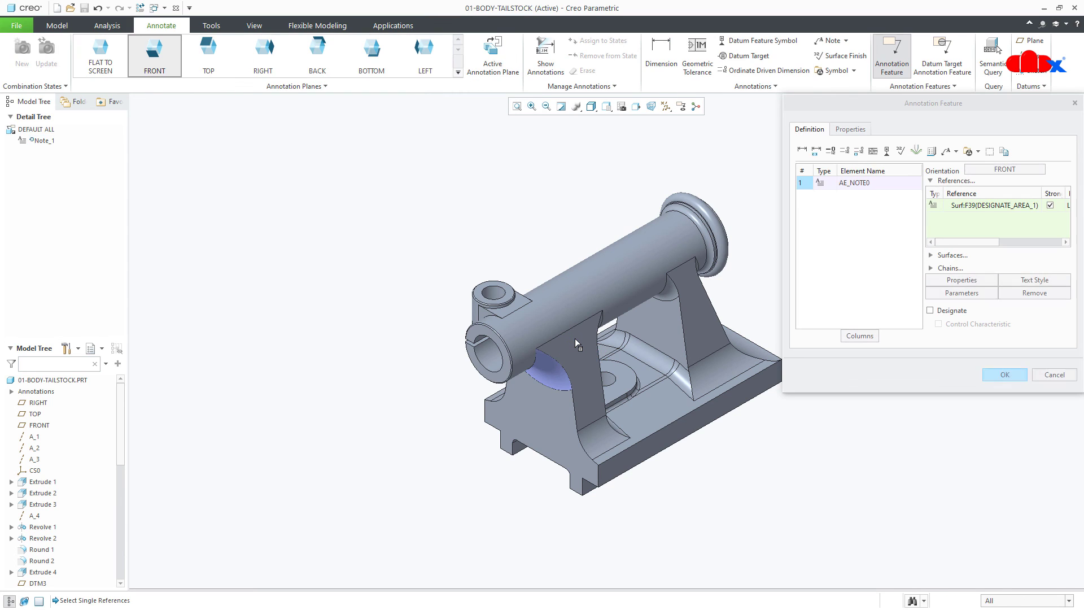
pyautogui.click(1004, 374)
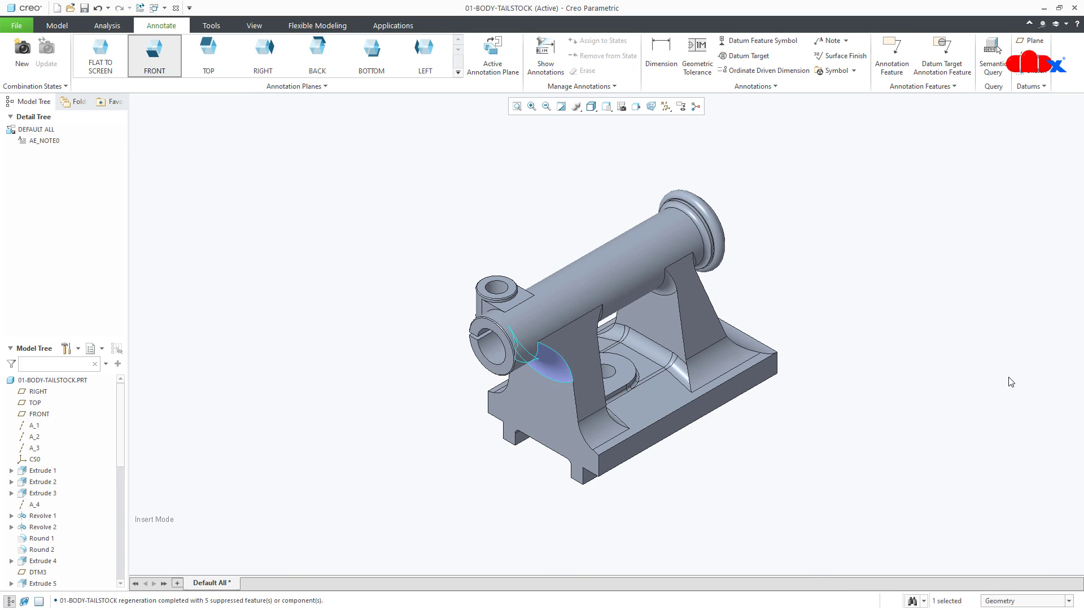
pyautogui.click(682, 109)
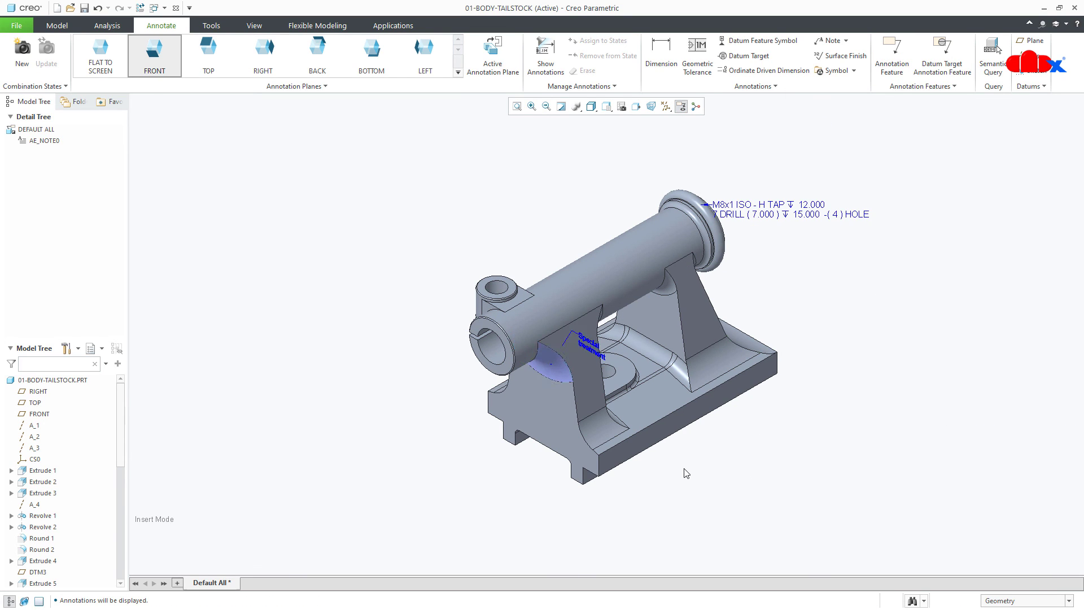
pyautogui.moveTo(685, 472); pyautogui.dragTo(696, 456, button='middle')
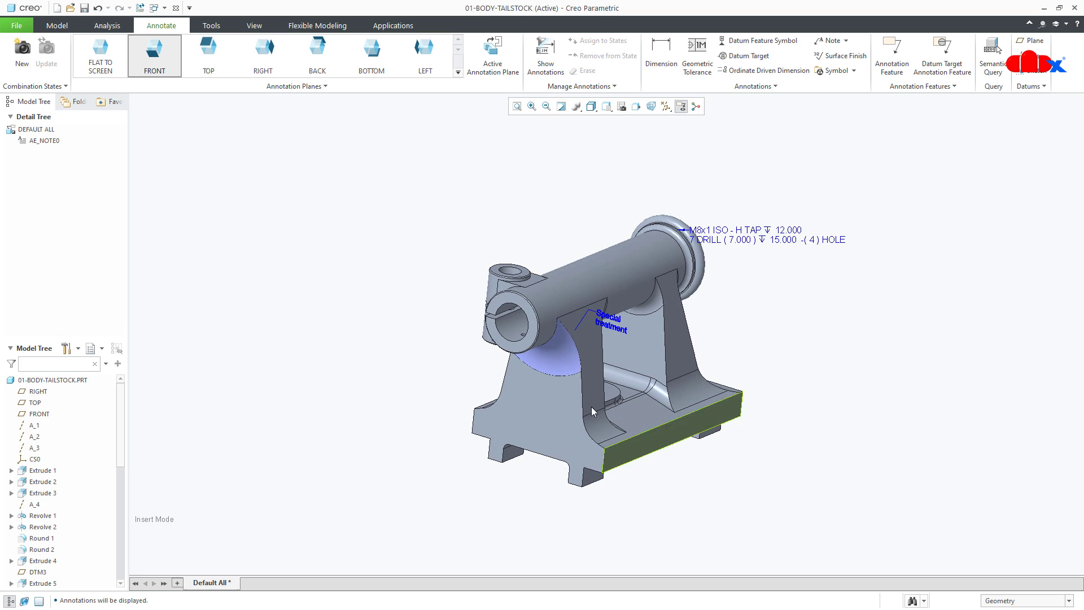
# Switch to the 01-BODY-TAILSTOCK.DRW drawing and show the "Special treatment" model note in the end view left_12
pyautogui.click(164, 8)
pyautogui.click(169, 22)
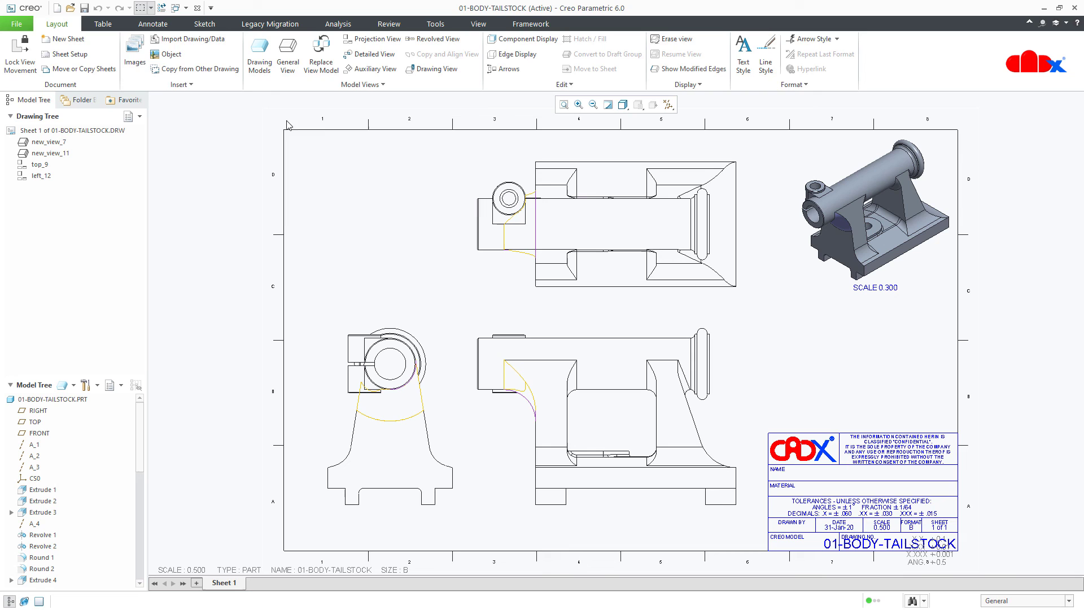
pyautogui.click(152, 24)
pyautogui.click(211, 57)
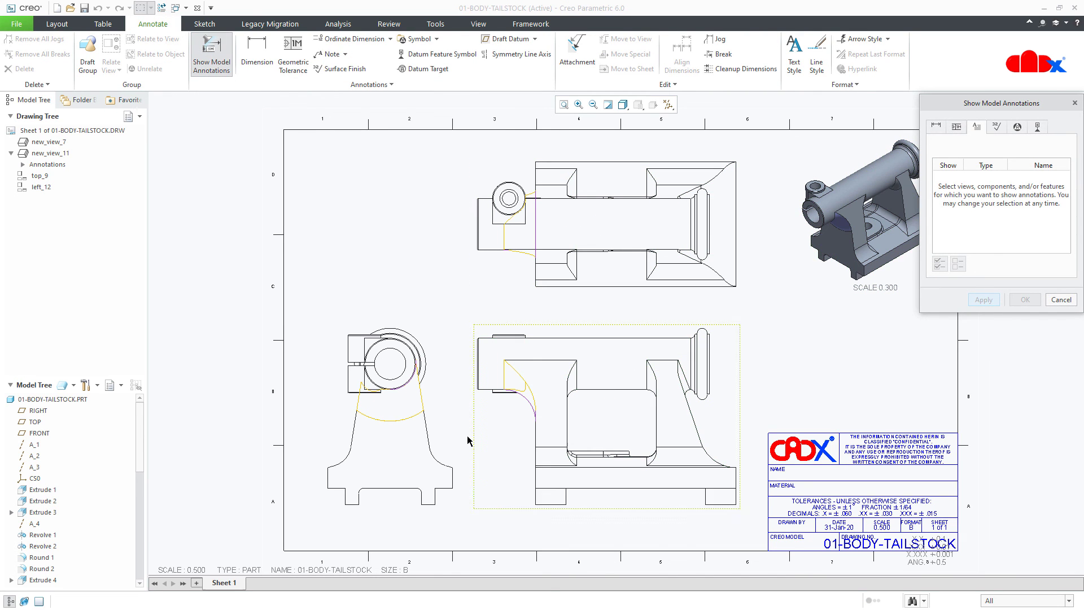
pyautogui.click(446, 441)
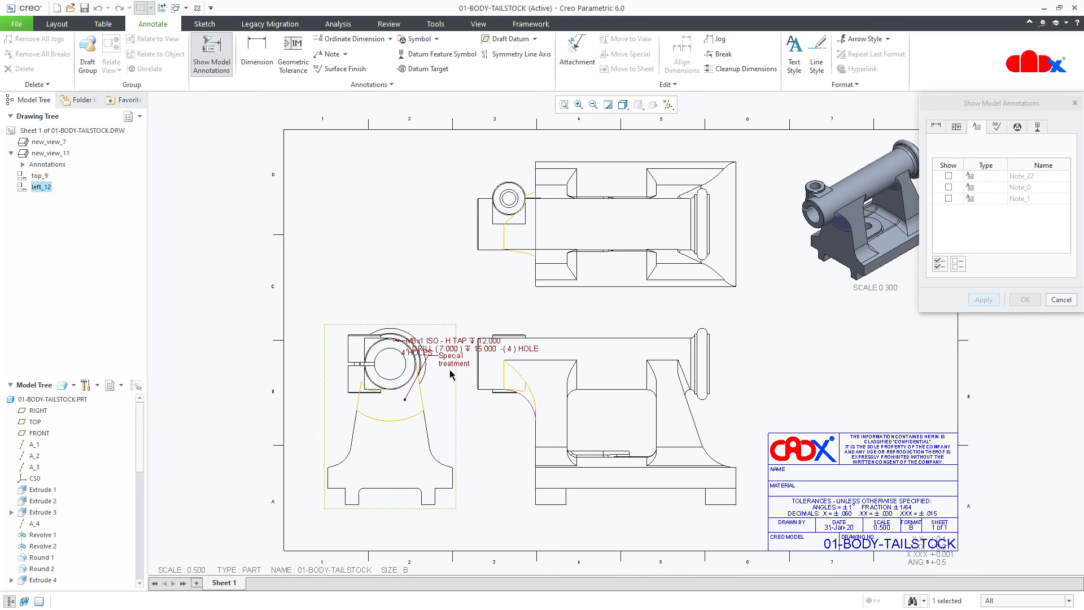
pyautogui.click(452, 363)
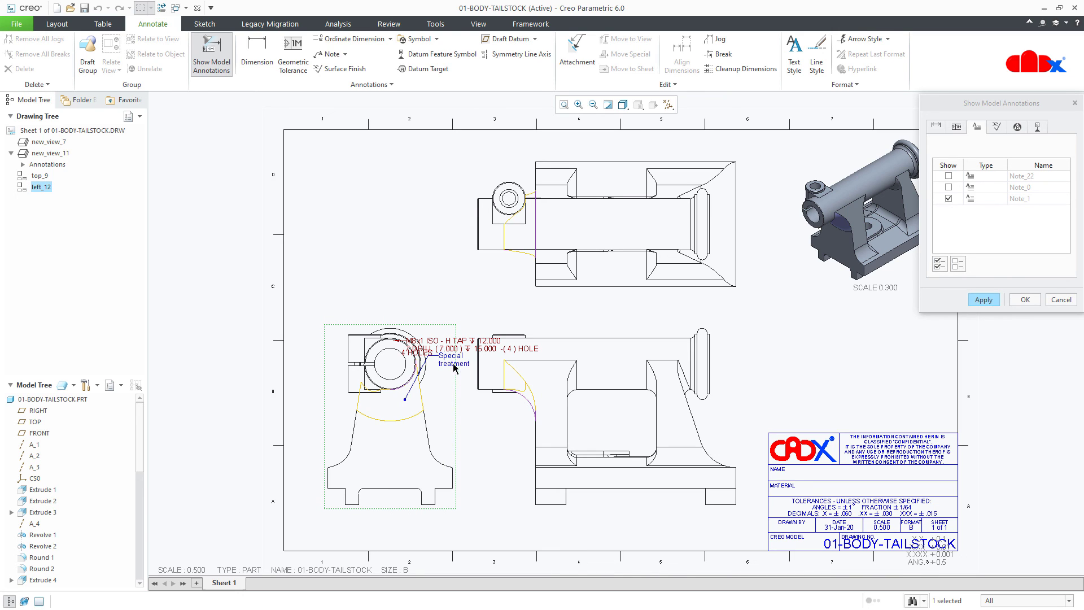
pyautogui.click(984, 300)
pyautogui.click(1057, 301)
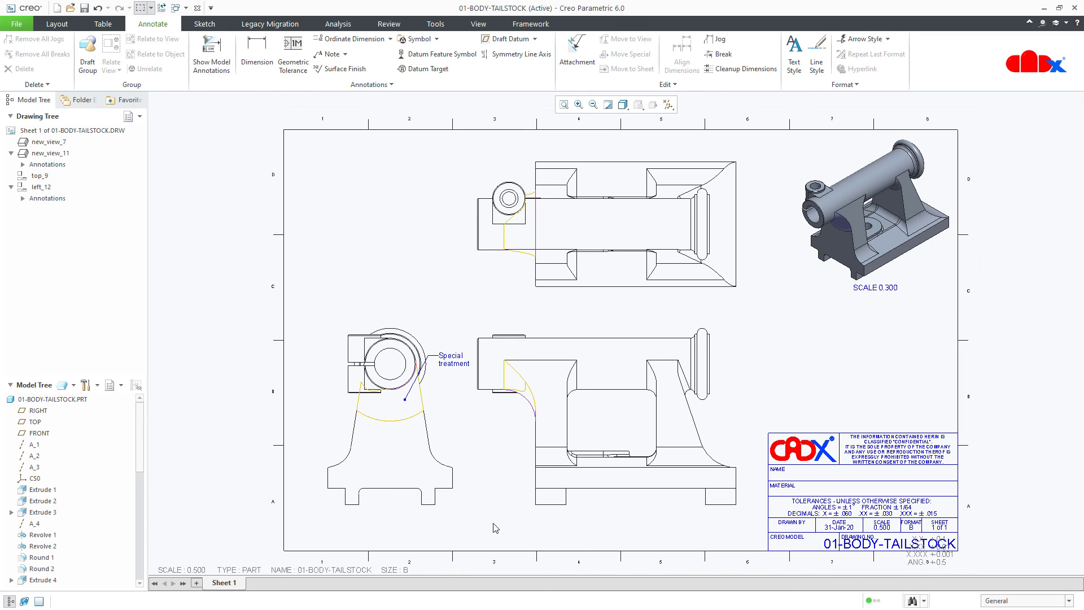
# Move the "Special treatment" note slightly lower beside the end view and refit the sheet
pyautogui.scroll(3, 446, 367)
pyautogui.click(461, 365)
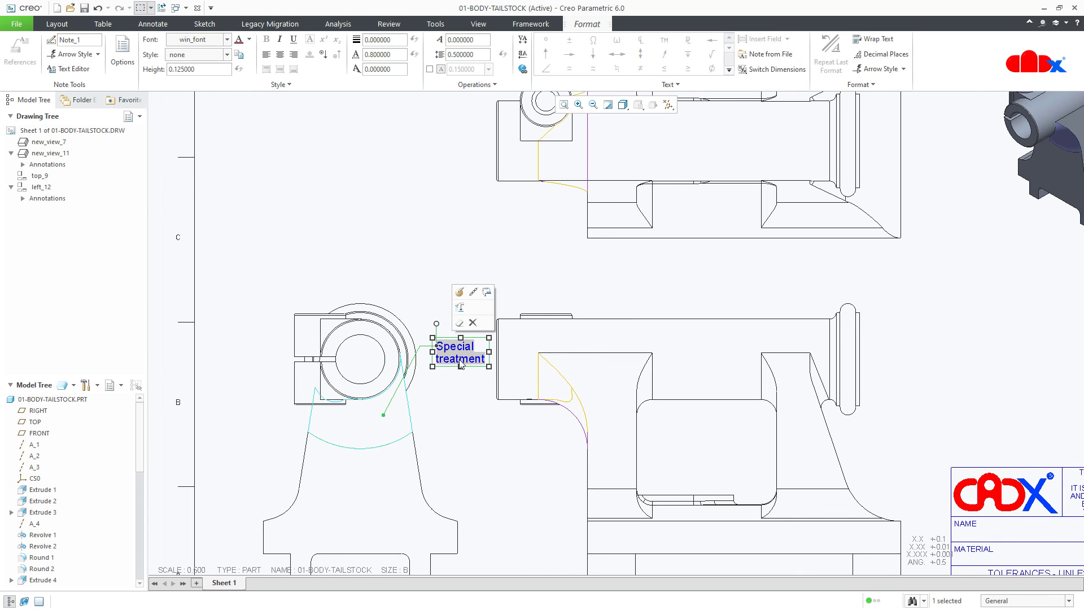
pyautogui.moveTo(469, 367); pyautogui.dragTo(464, 408)
pyautogui.click(504, 491)
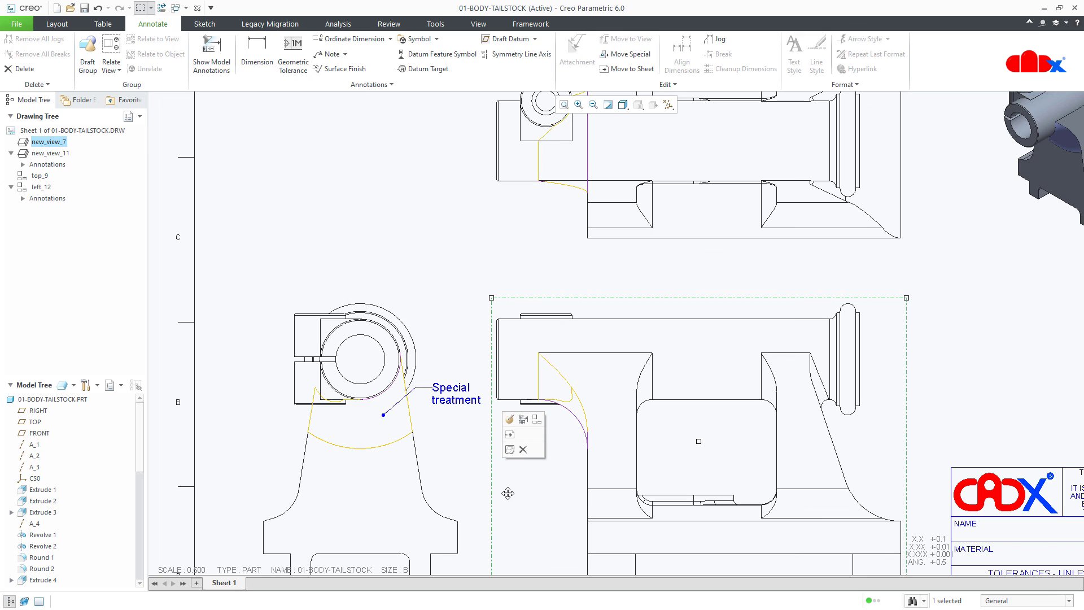
pyautogui.hotkey('ctrl', 'd')
pyautogui.click(533, 520)
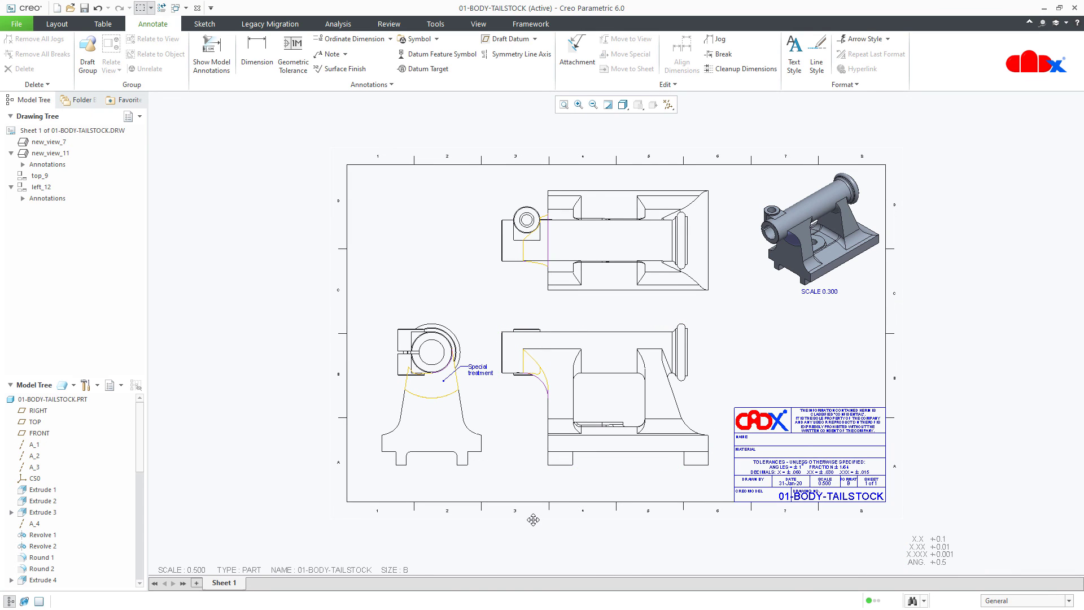
# Switch back to the 01-BODY-TAILSTOCK.PRT part and return from annotation to the modelling tools
pyautogui.click(175, 8)
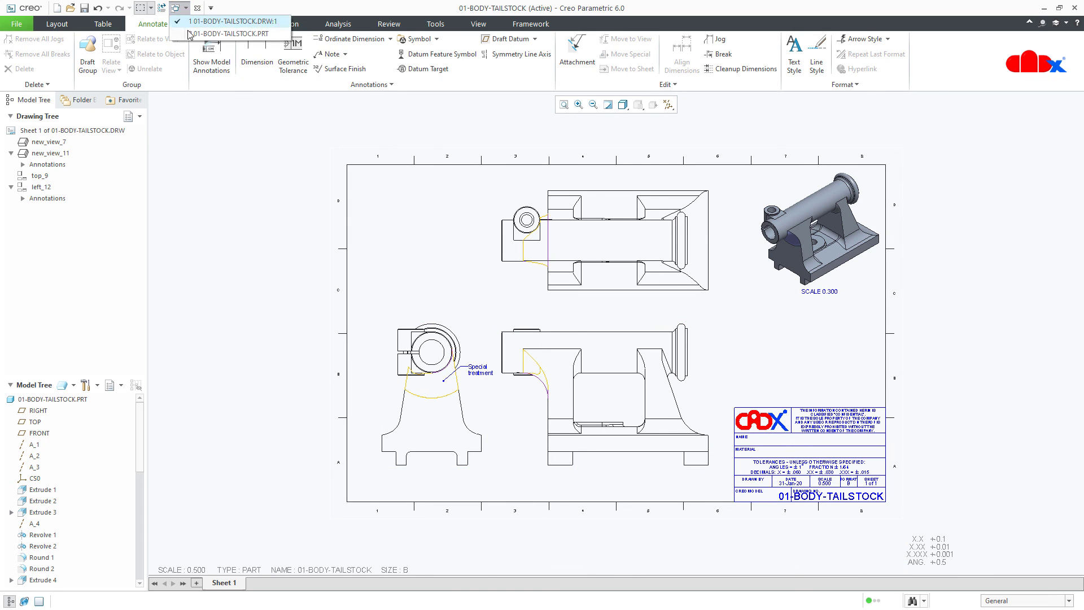
pyautogui.click(228, 33)
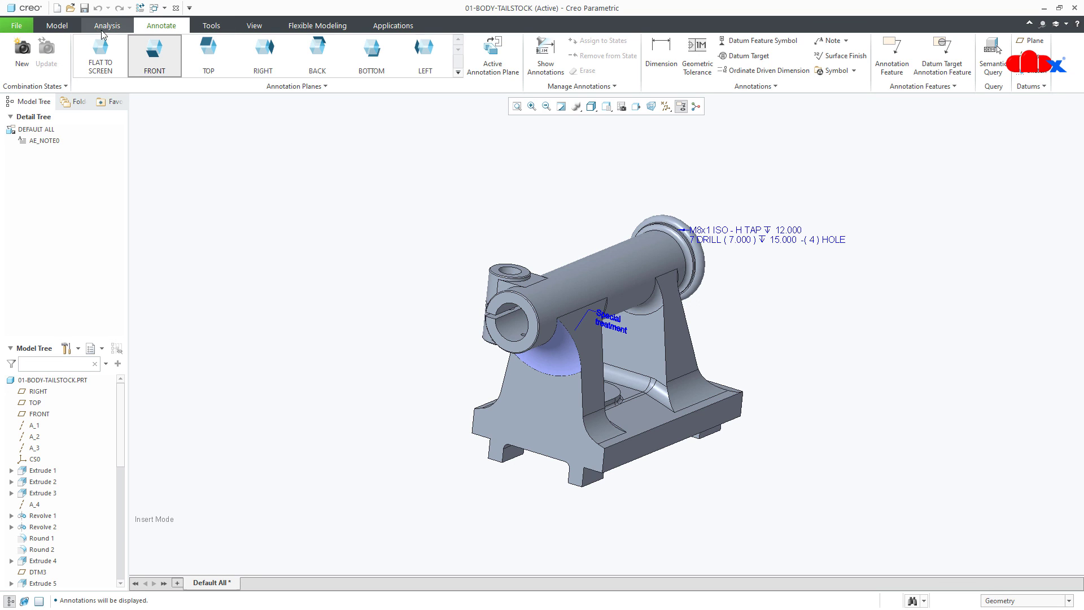
pyautogui.click(65, 29)
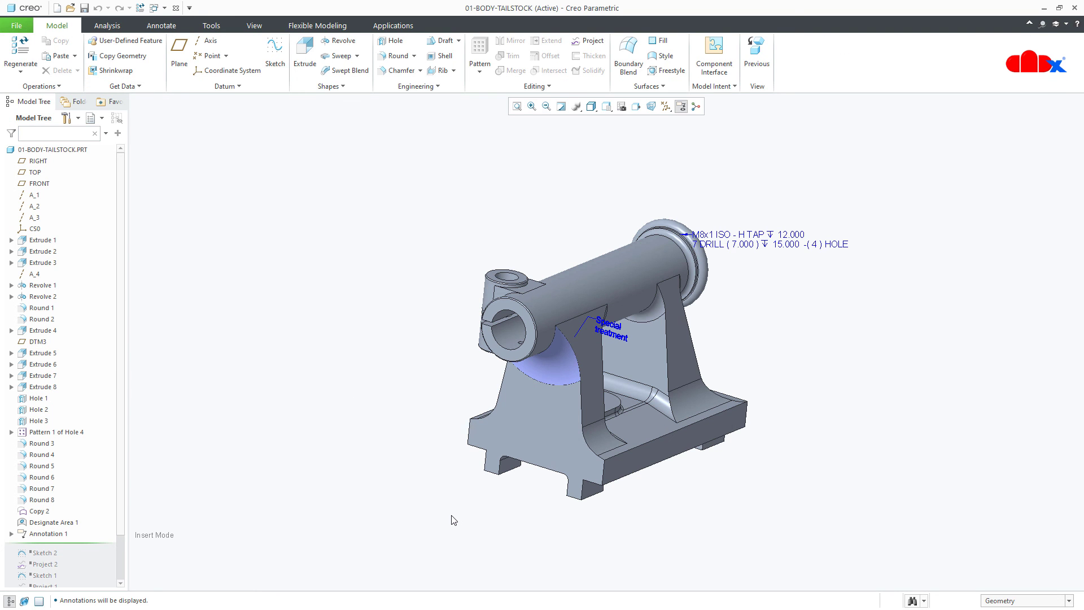